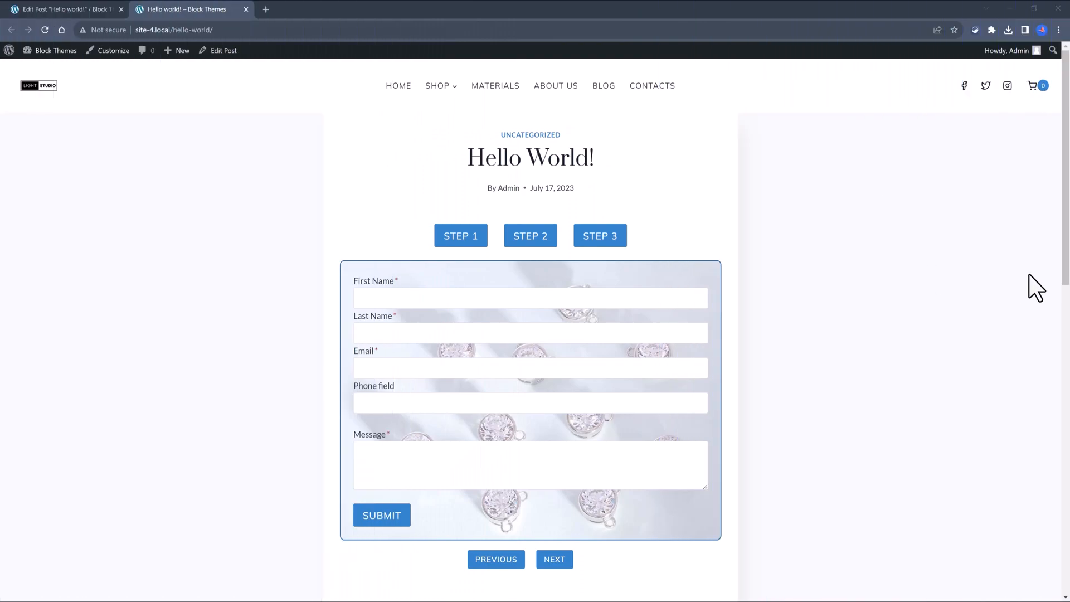
Step: Examine the finished job application form on the live post, including its referral-source options and resume upload field
drag(1061, 264, 1063, 418)
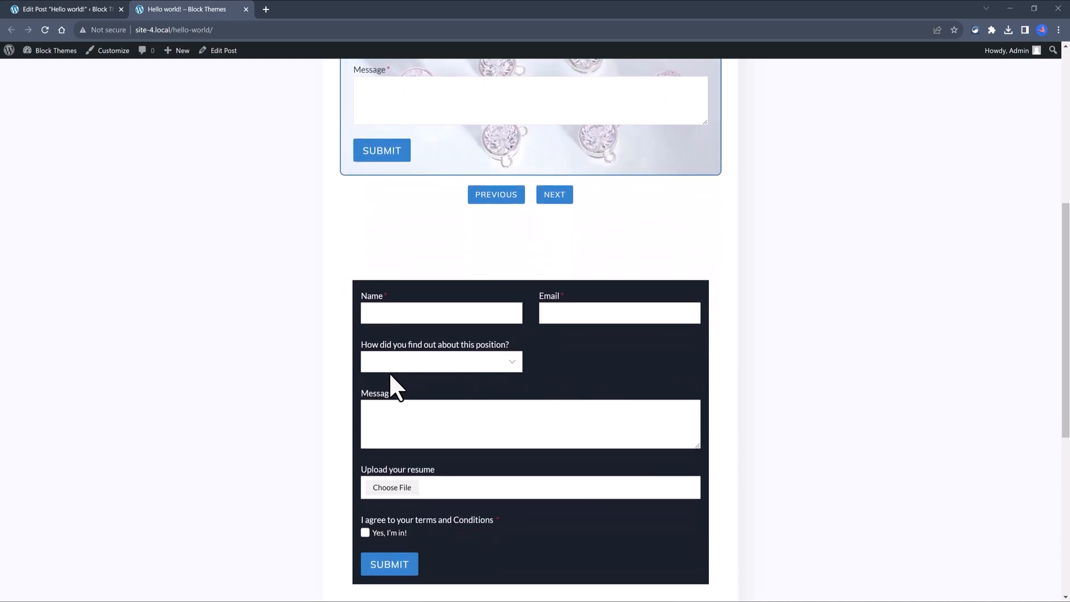
click(403, 361)
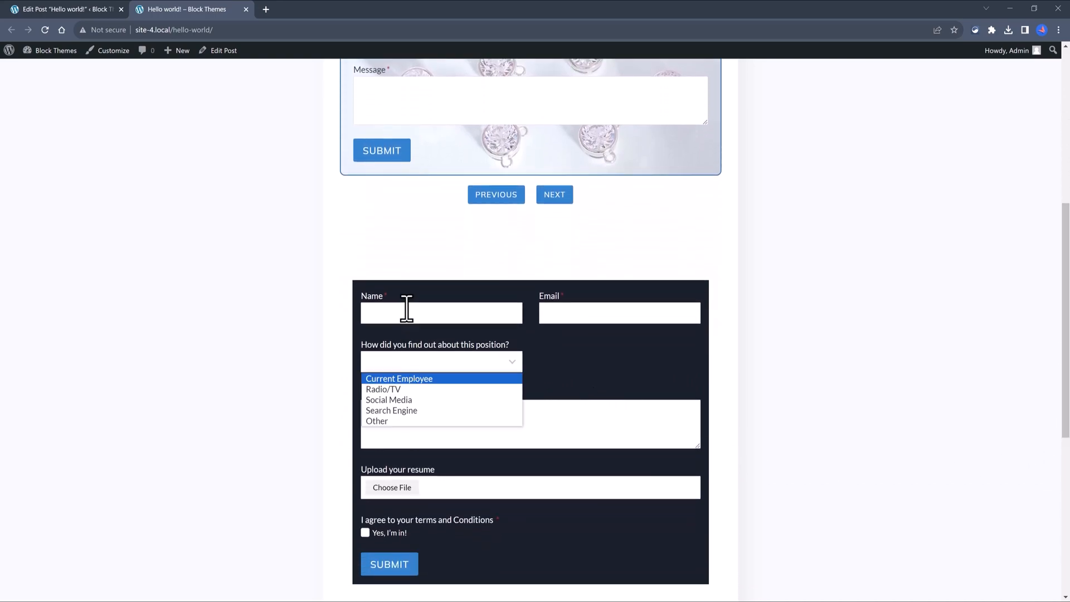
click(399, 391)
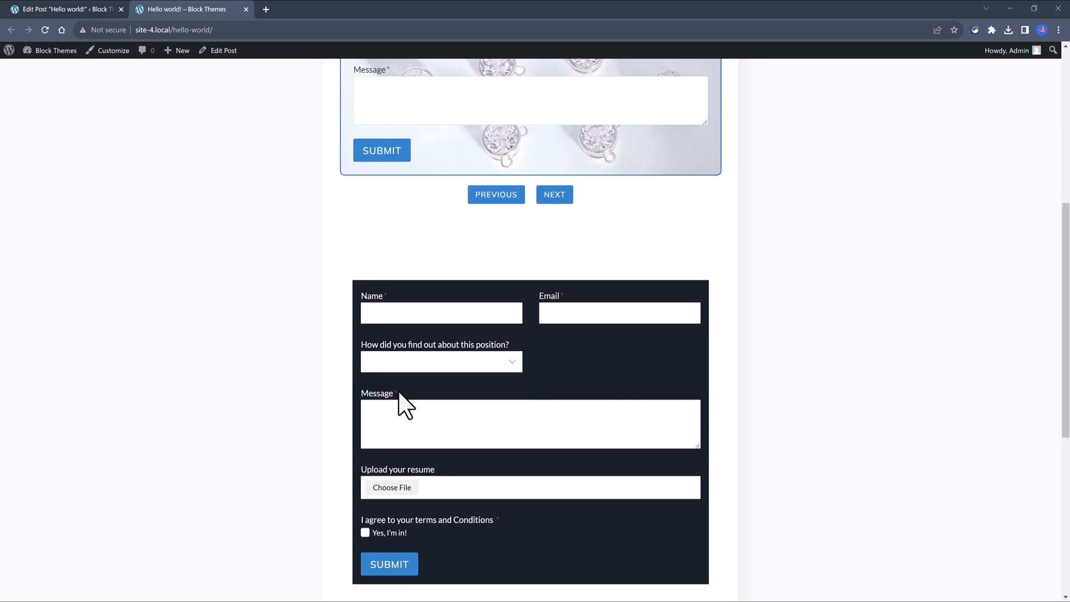
click(411, 364)
click(402, 411)
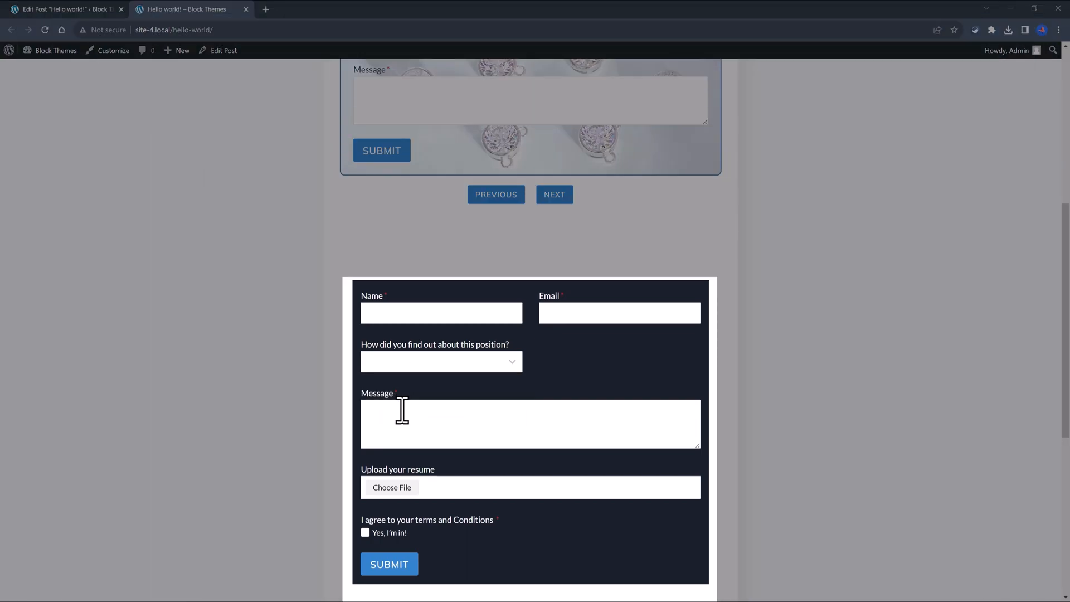
click(412, 363)
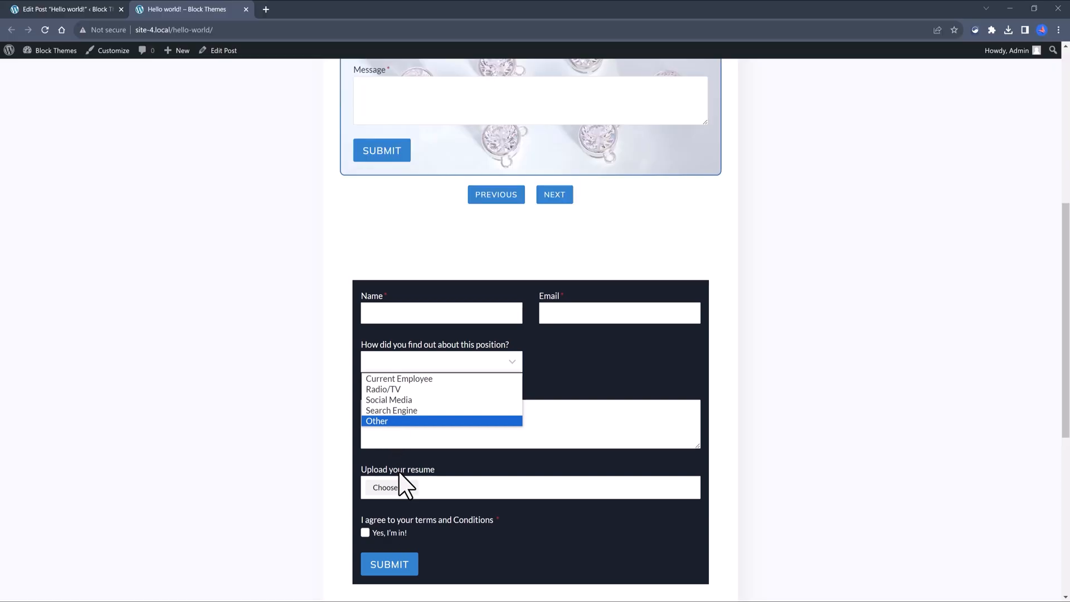
click(487, 460)
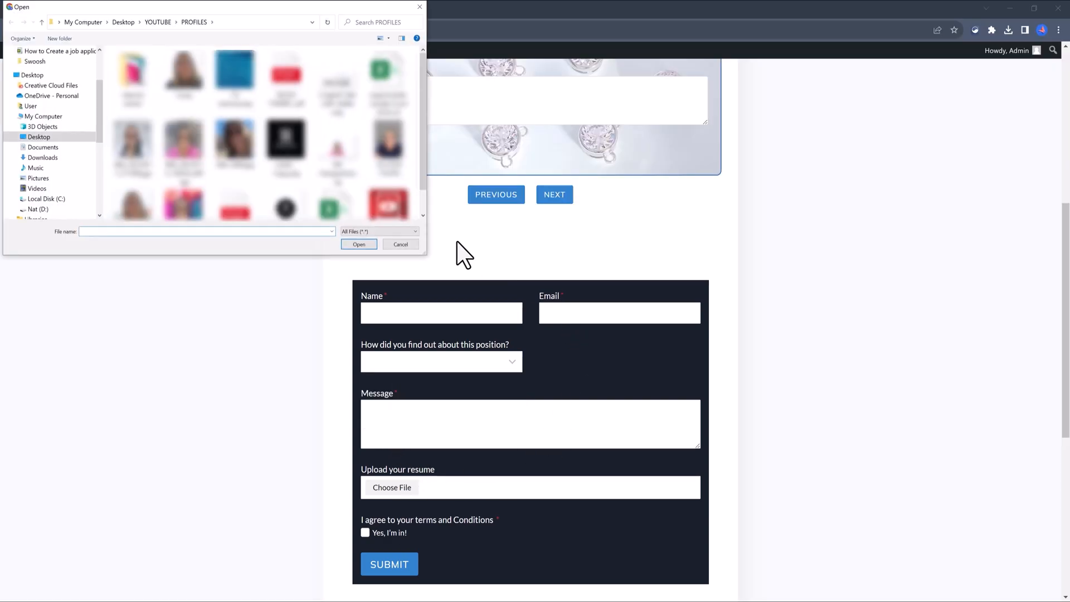
click(401, 244)
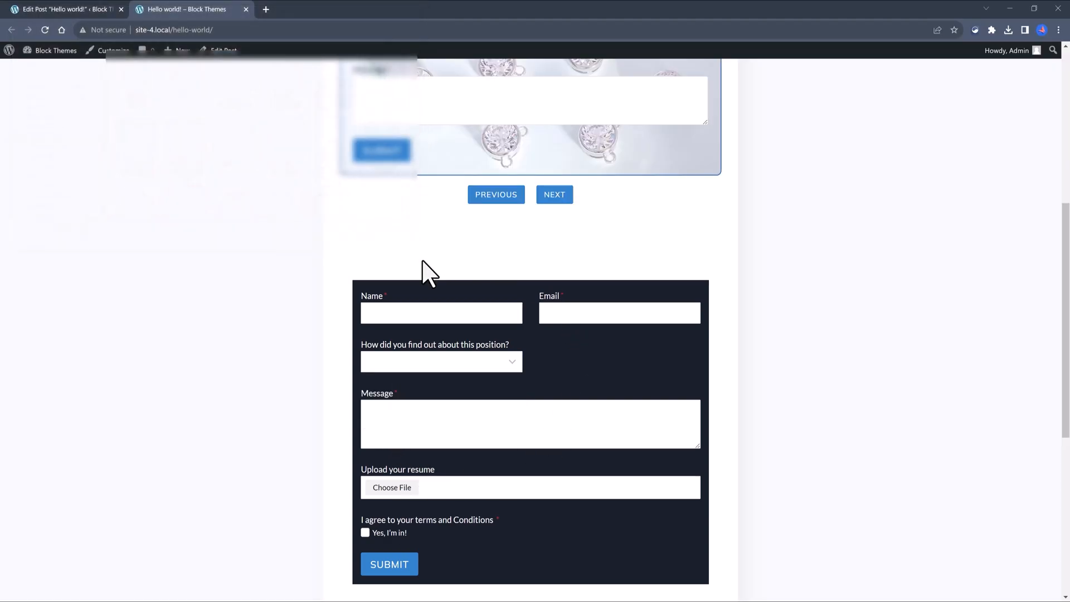
click(396, 490)
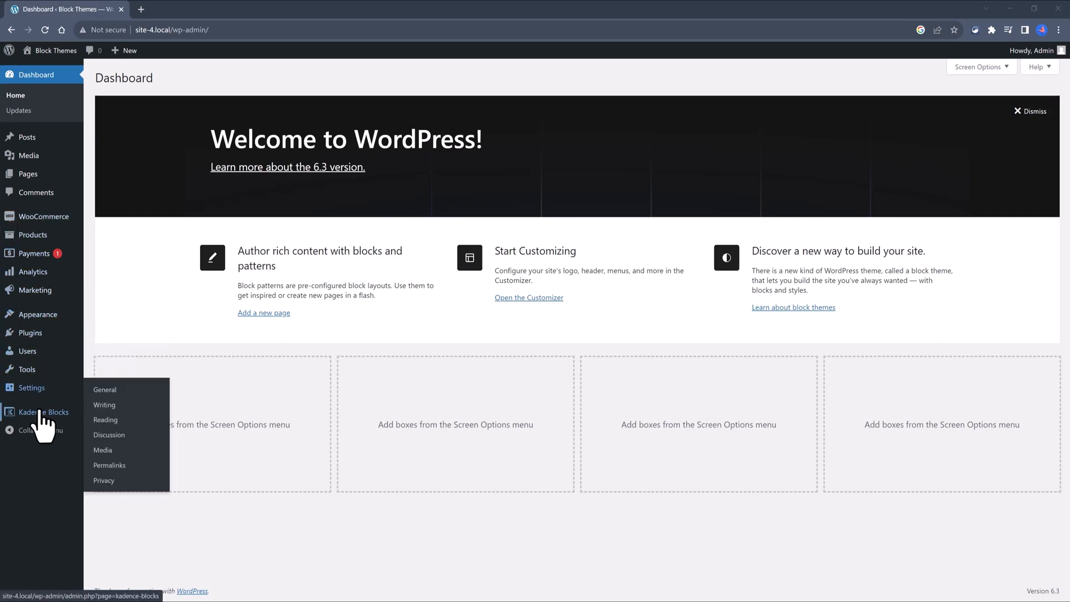
Step: View the list of all Kadence forms, and open the Hello World! post for editing
mouse_move(42, 415)
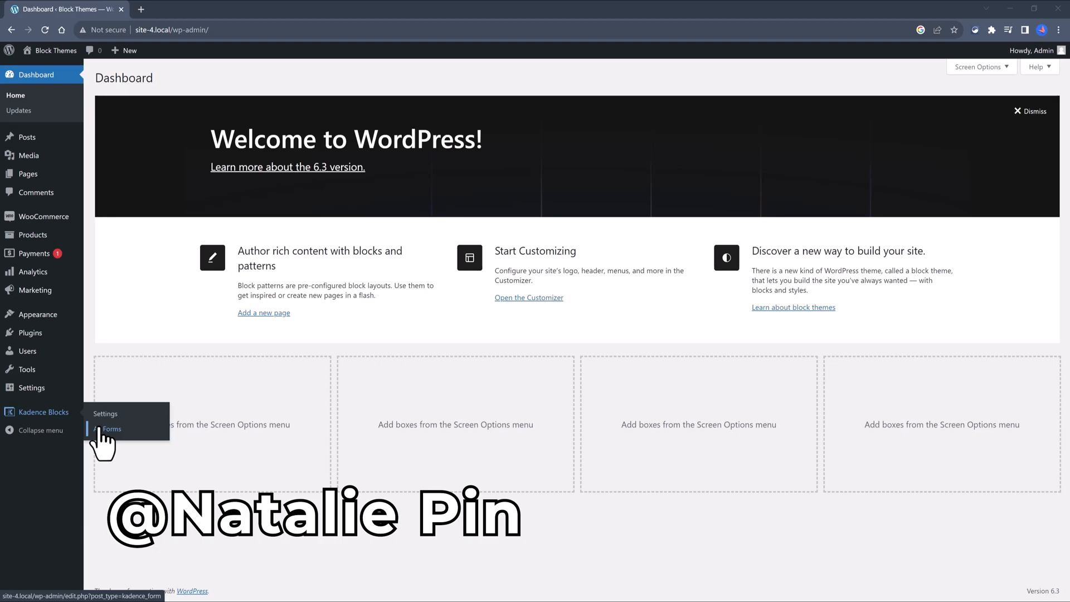
click(99, 431)
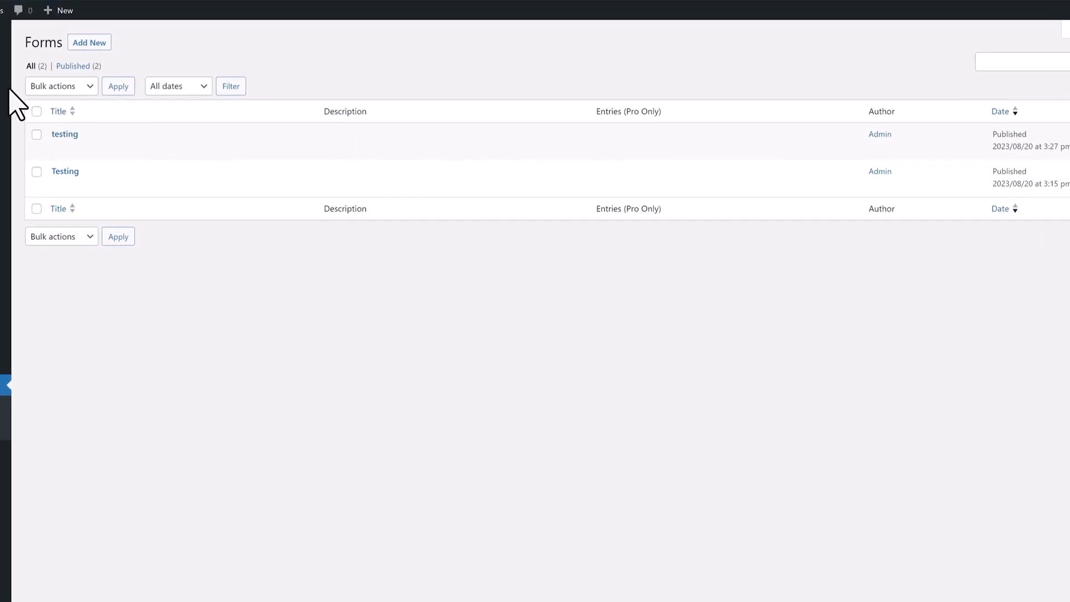
click(111, 116)
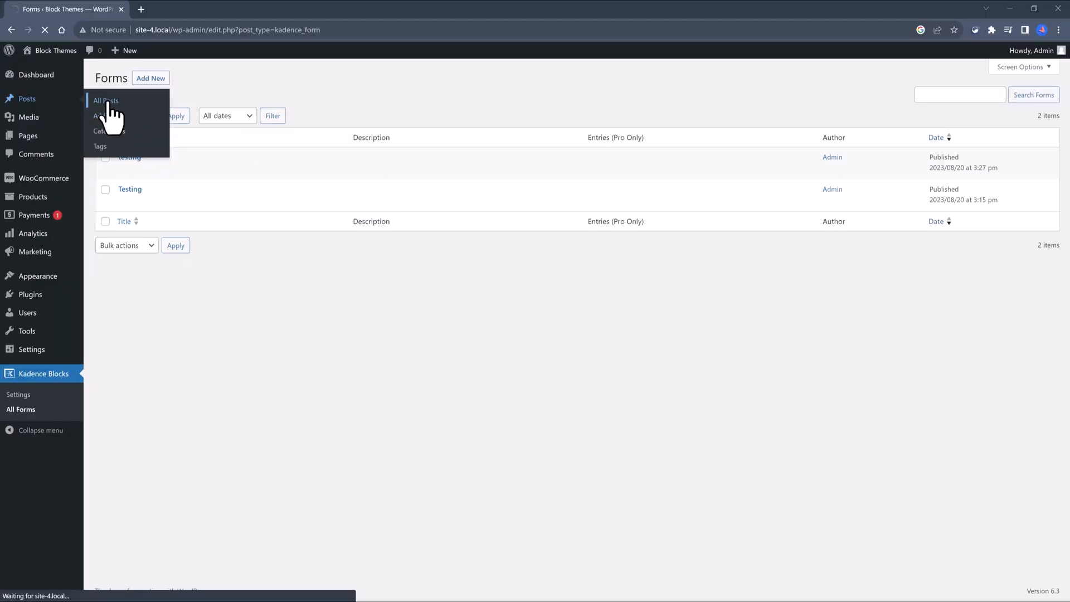
click(120, 171)
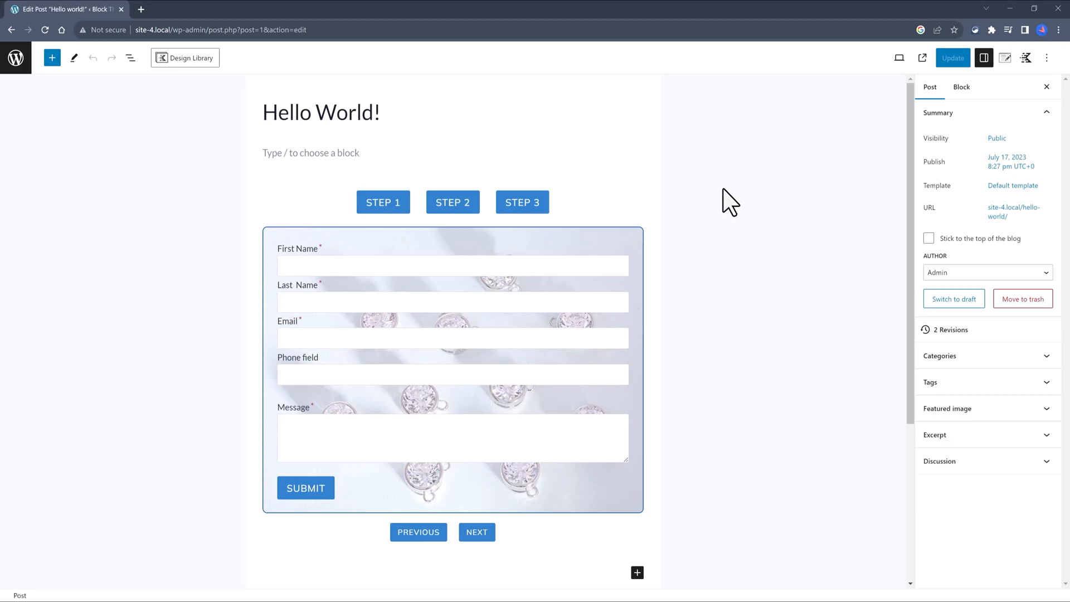
Step: Look over the post's existing form and its block structure in the list view
scroll(729, 201, down, 1)
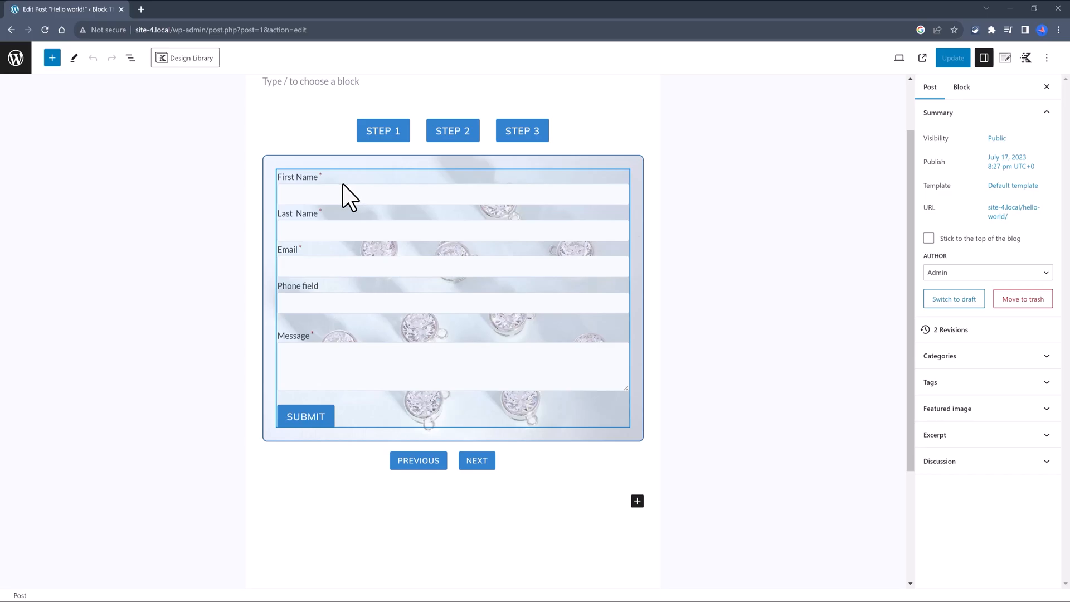
click(130, 58)
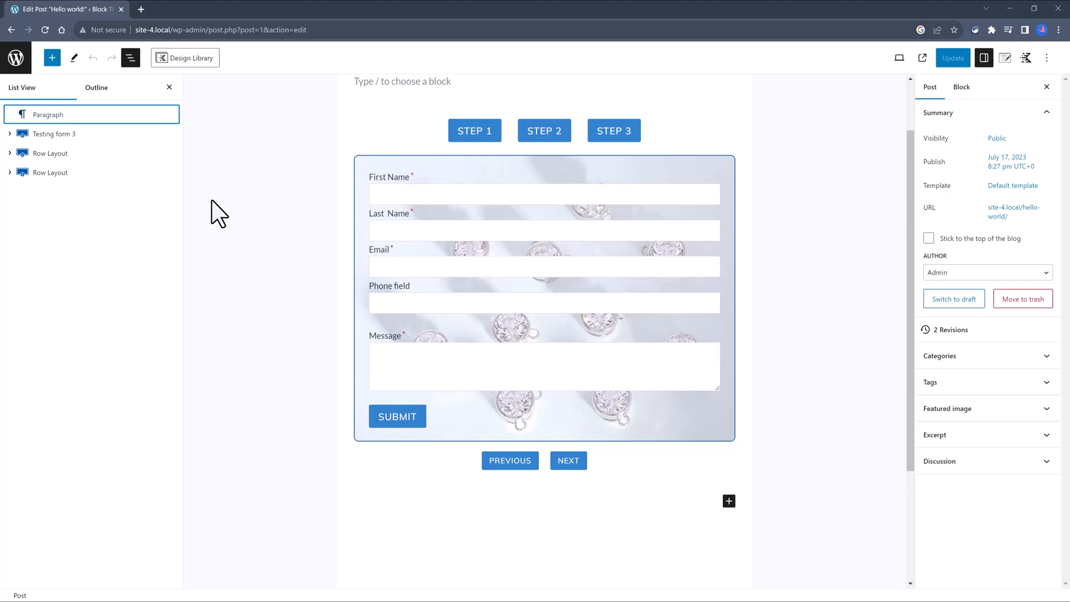
key(Escape)
scroll(273, 276, down, 3)
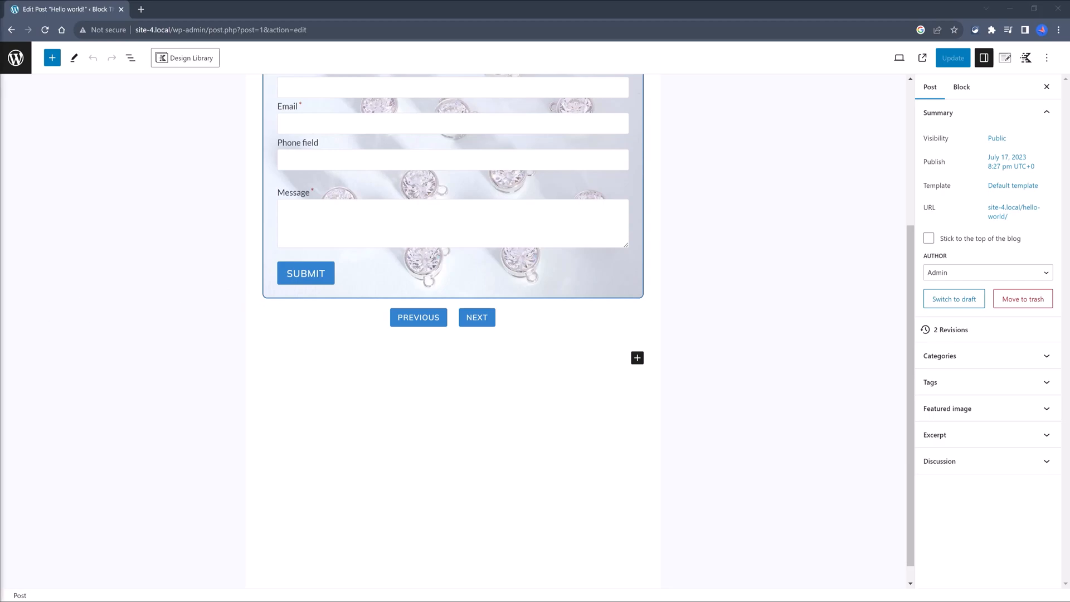
Step: Insert a single-column Row Layout below the Previous and Next buttons and add a Form (Adv) block inside it
click(637, 358)
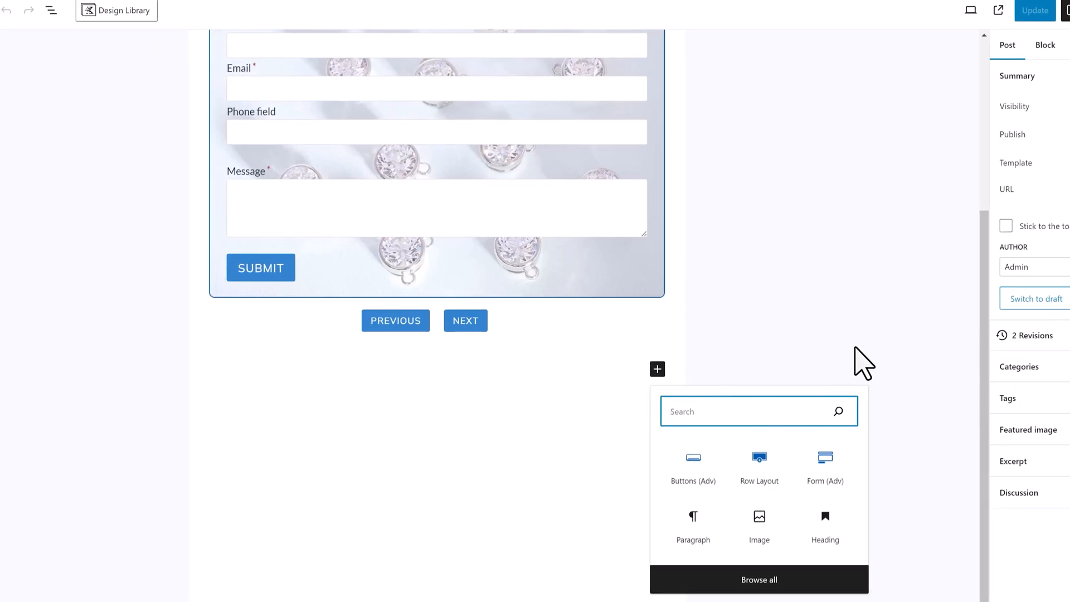
click(756, 461)
click(282, 402)
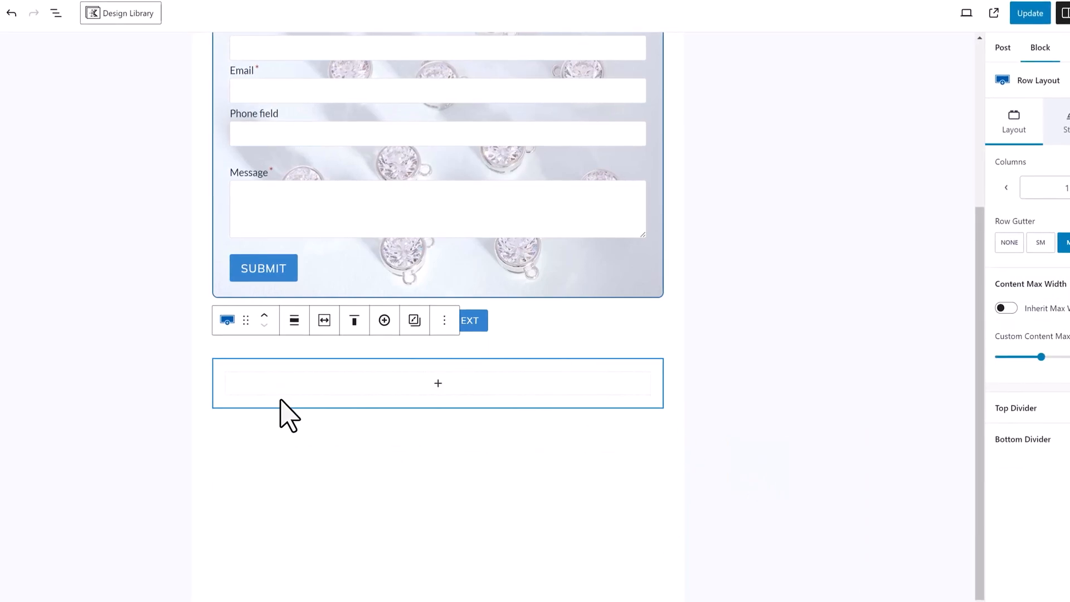
click(438, 383)
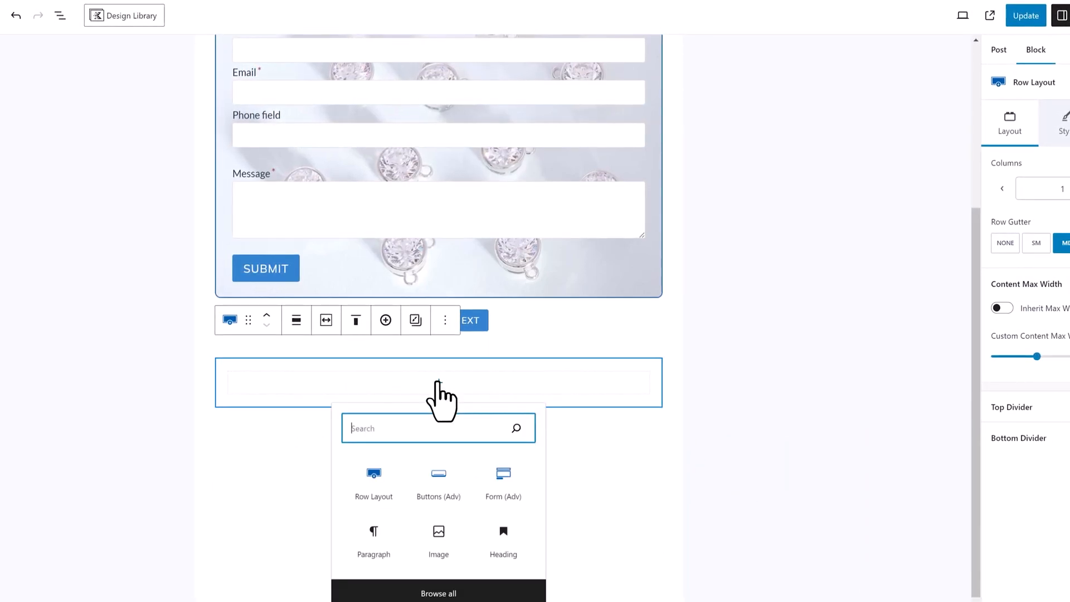
click(502, 488)
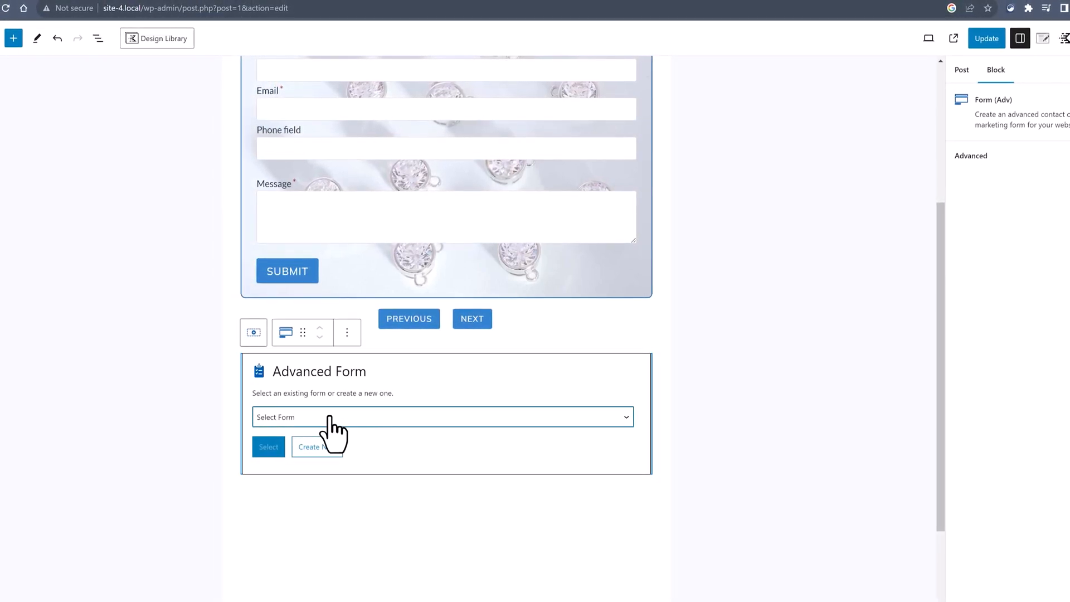
Step: Start a new form in the Advanced Form block and review the available initial layouts
click(288, 419)
click(304, 432)
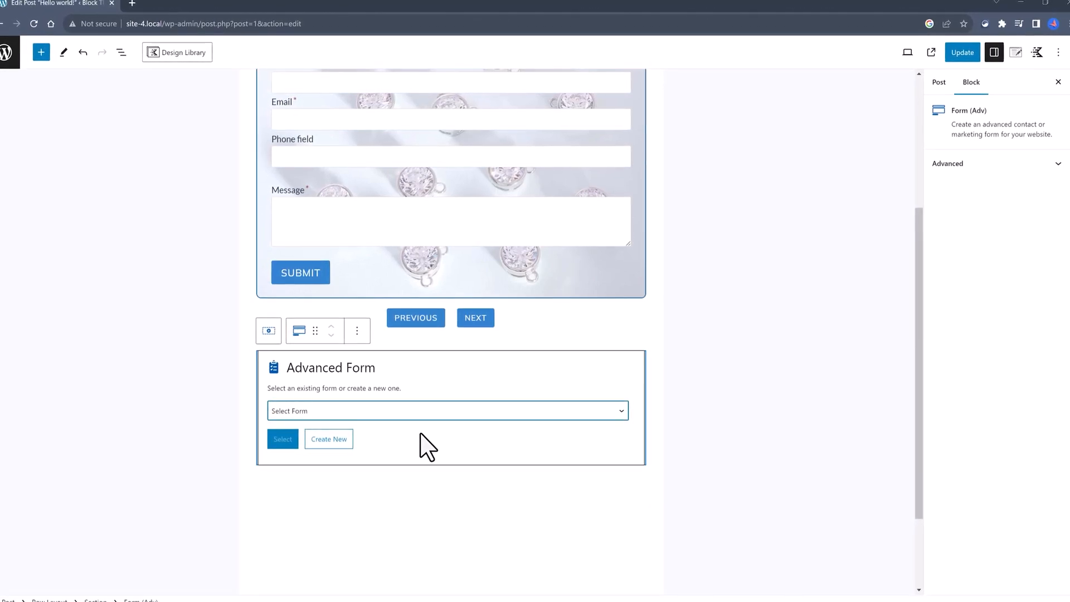
click(339, 441)
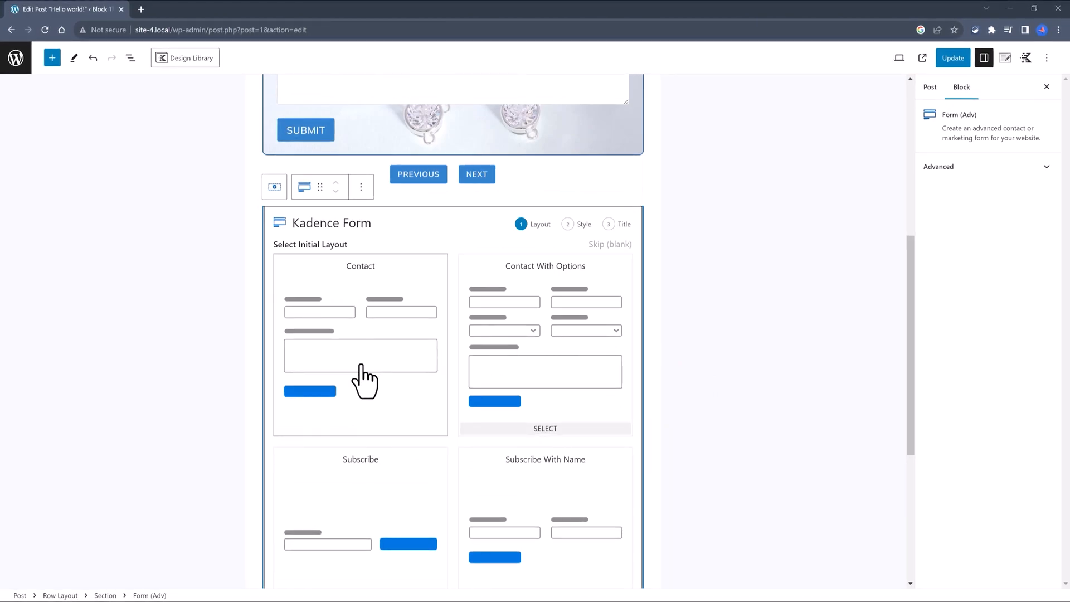
scroll(367, 372, down, 1)
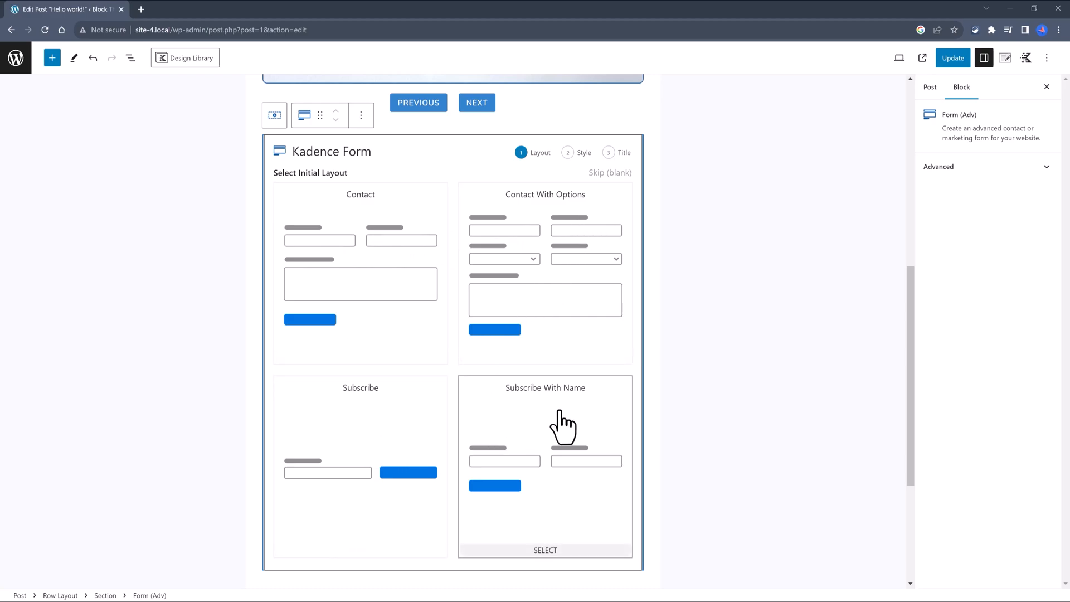
click(618, 177)
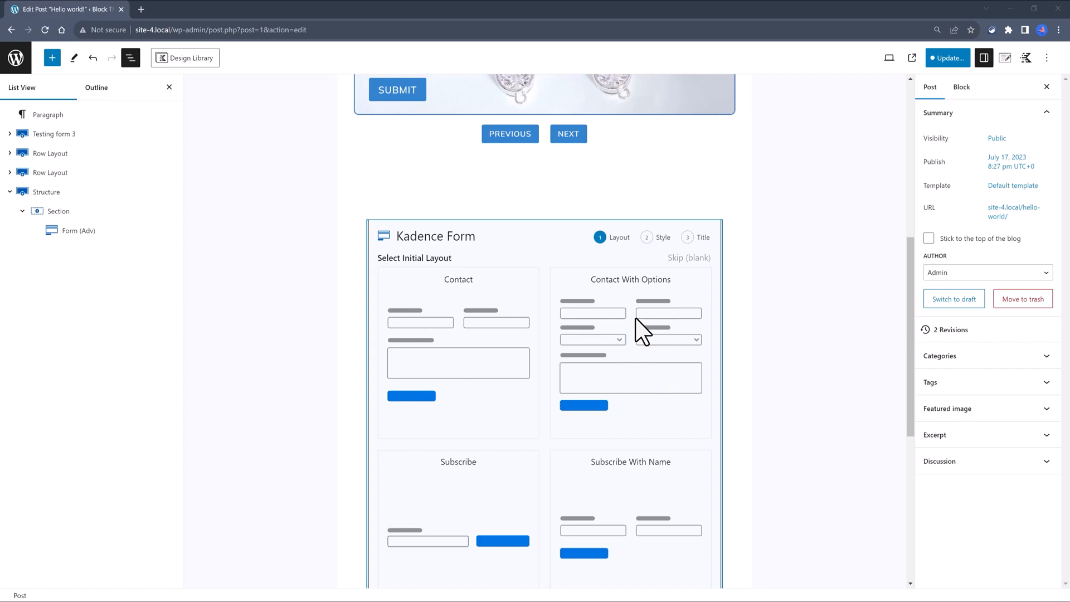
Step: Create the form from the Contact With Options layout in the dark style, titled Tutorials
click(639, 326)
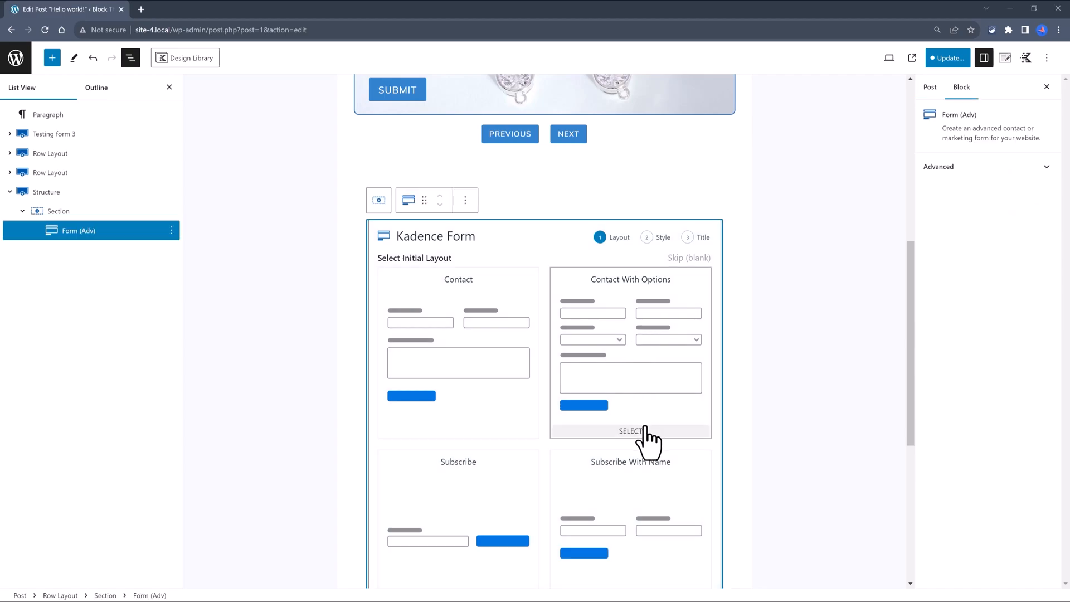
click(640, 433)
key(End)
text(s)
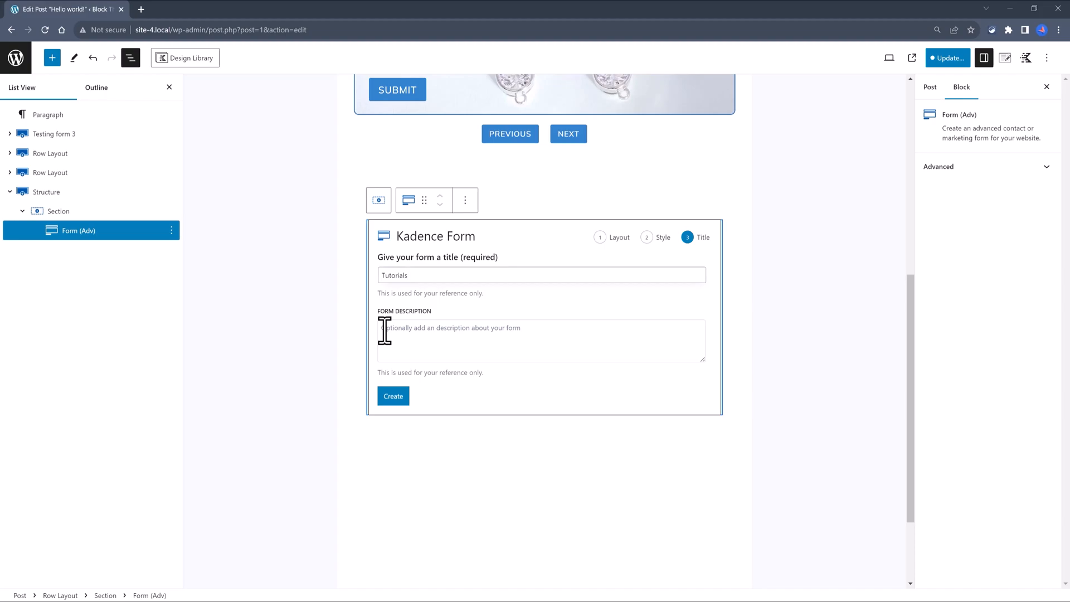
click(394, 398)
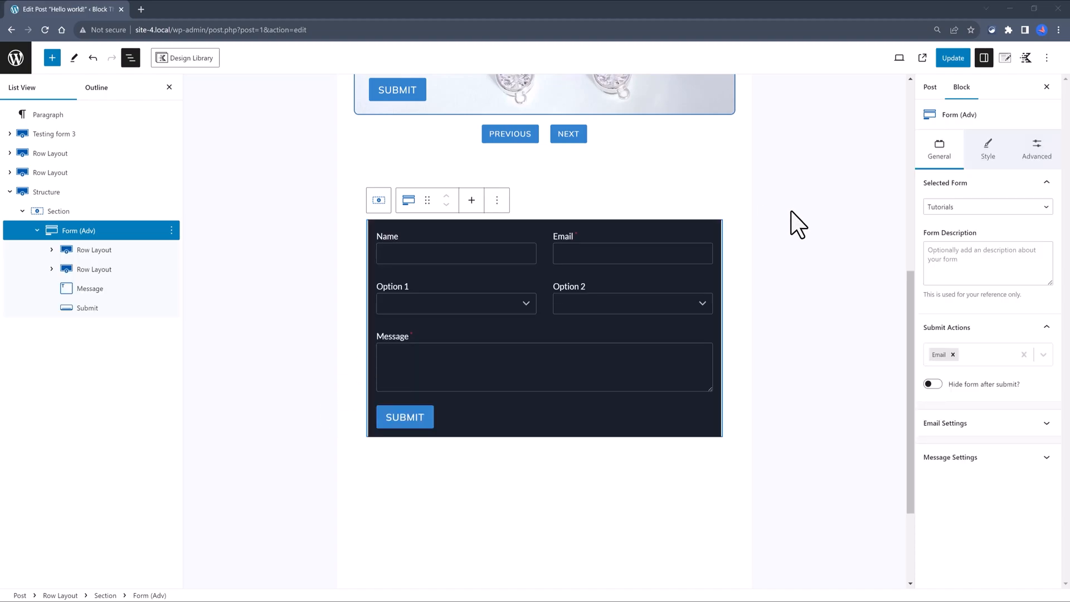
Step: Set the form's padding to 30 px on all sides
click(1038, 148)
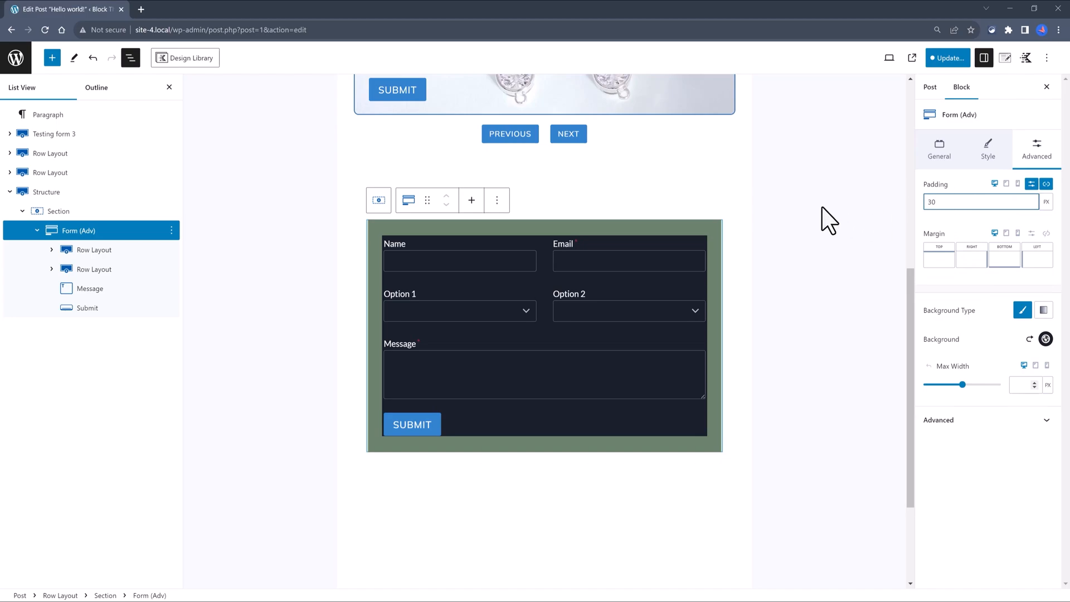
Step: Add a text field below the Name field and remove it again
click(483, 257)
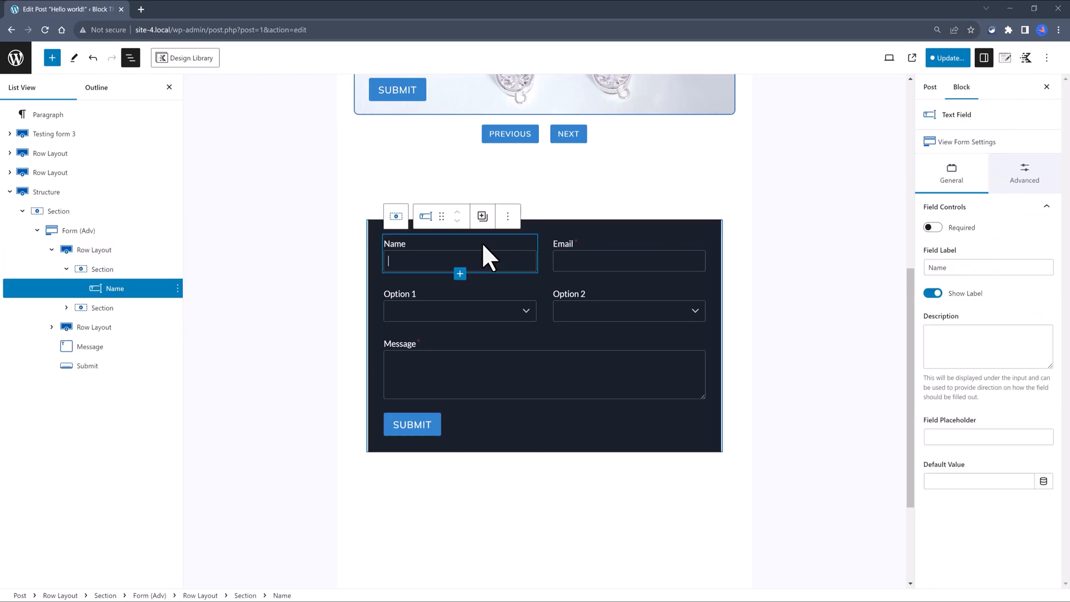
click(460, 274)
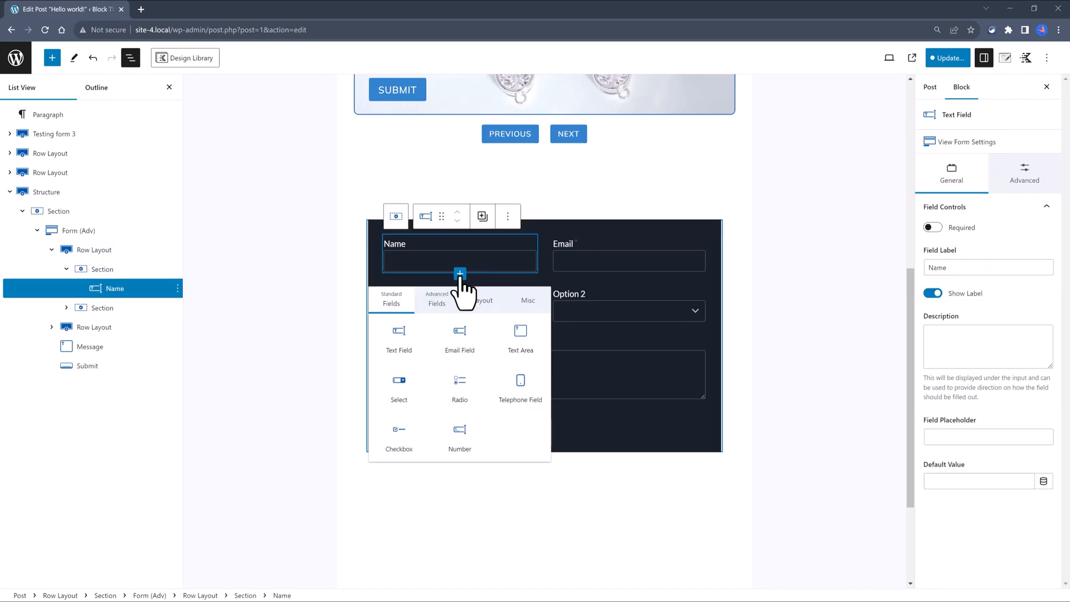
click(399, 334)
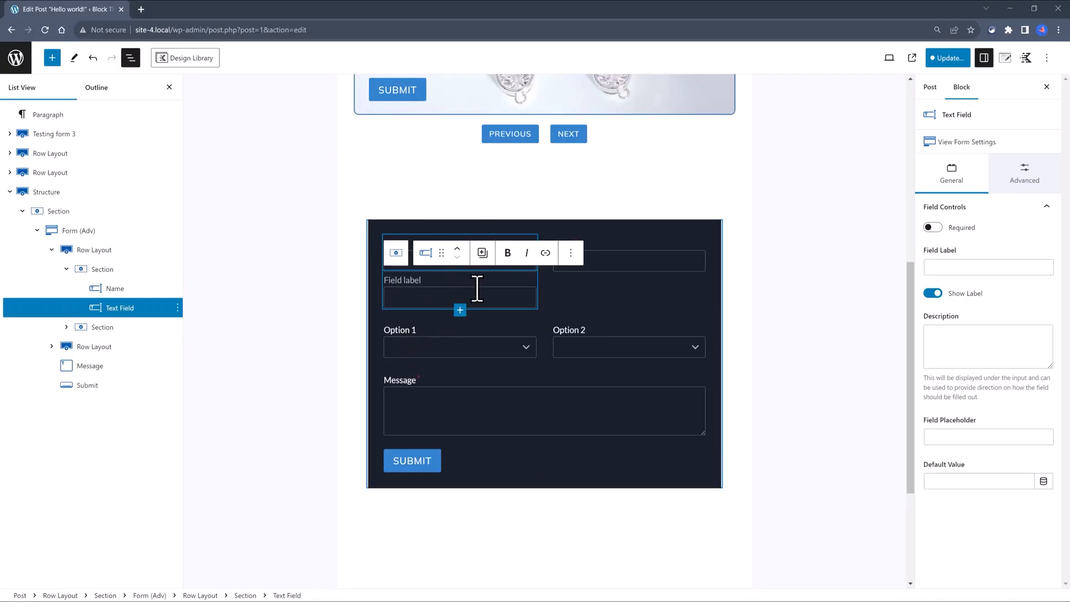
click(459, 273)
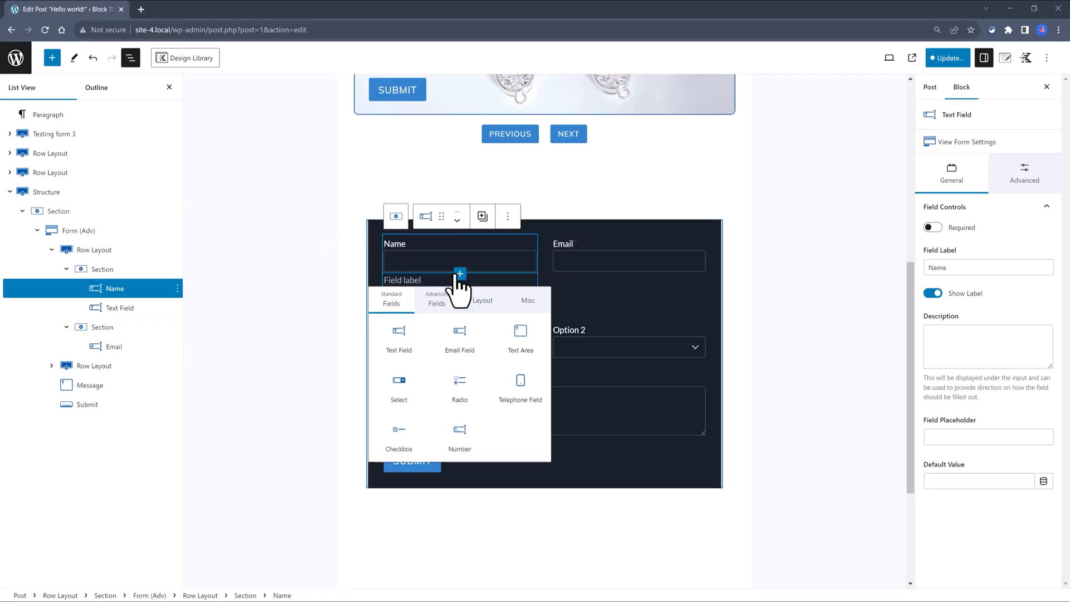
click(580, 295)
click(494, 295)
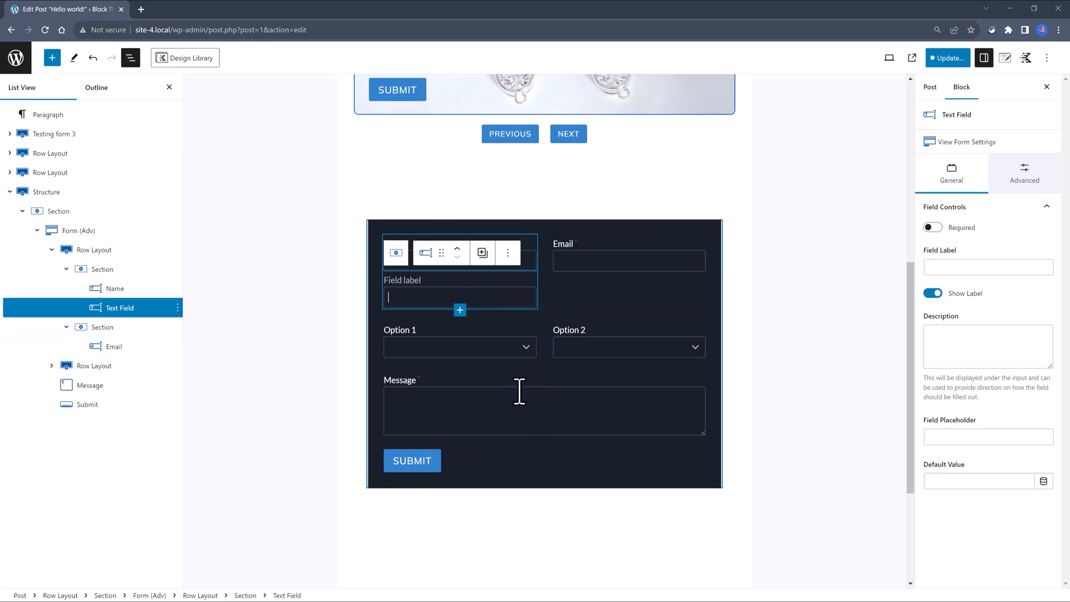
click(507, 251)
click(519, 460)
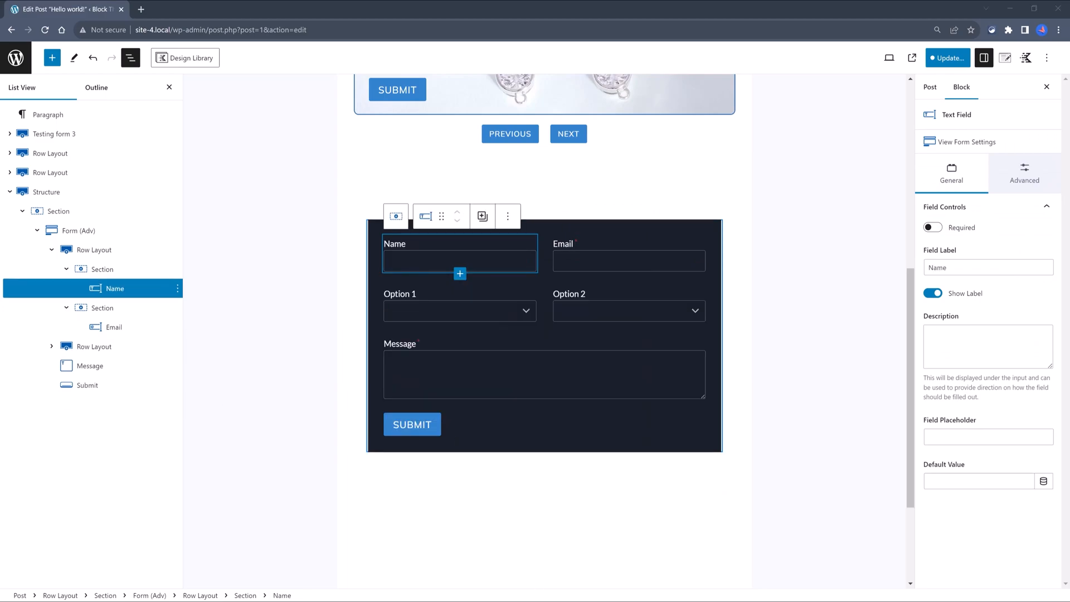
Step: Make the Name field required, and set the form's label layout style to Float Label
click(933, 227)
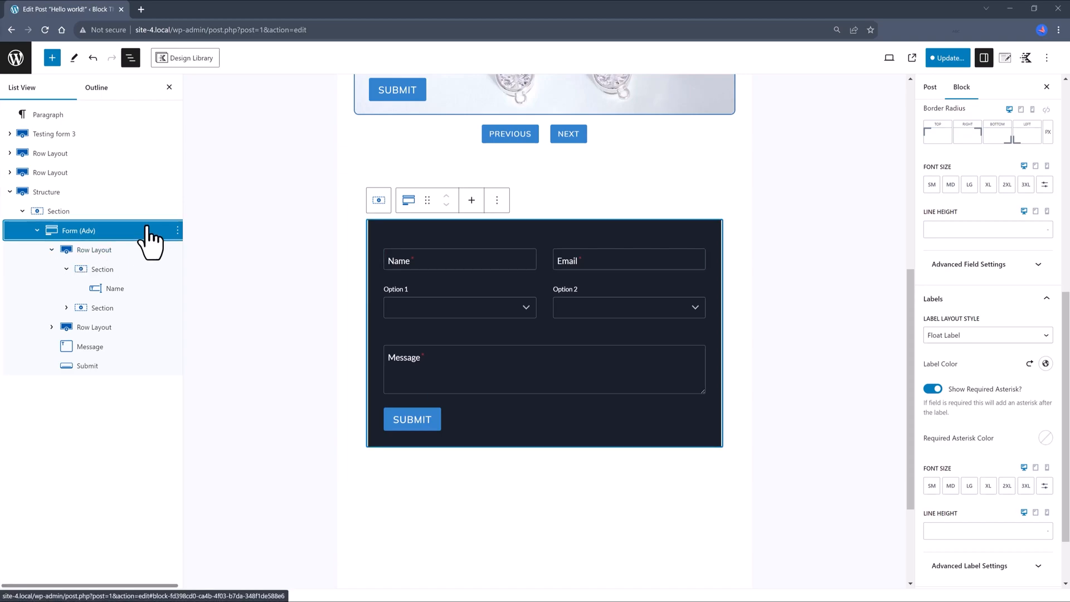
scroll(992, 170, up, 5)
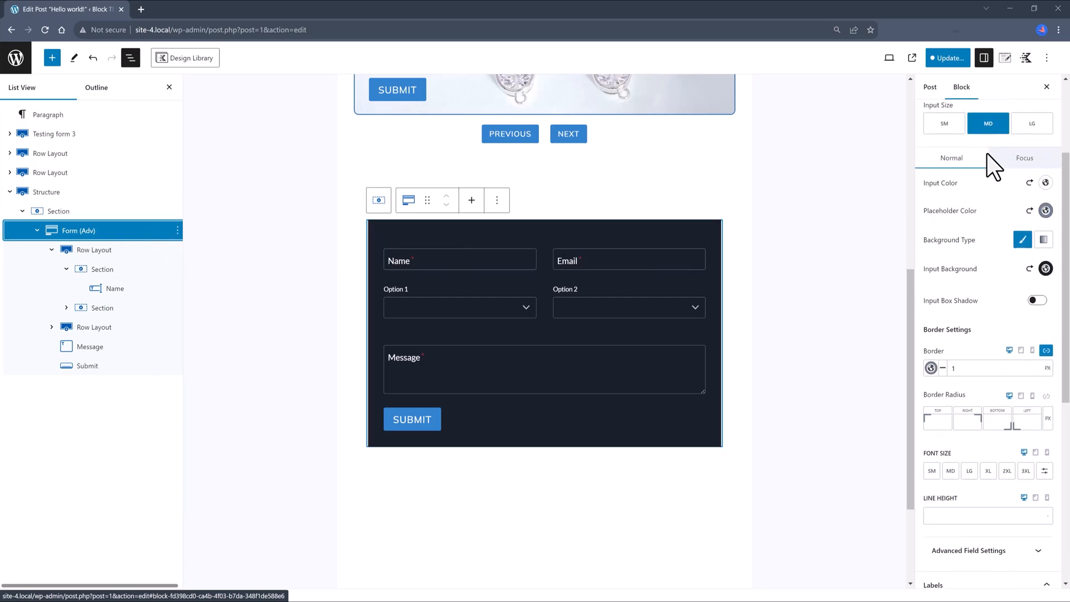
Step: Try the Normal and In Field Label layout styles on the form's labels and switch back to Float Label
scroll(992, 162, up, 3)
scroll(950, 357, down, 6)
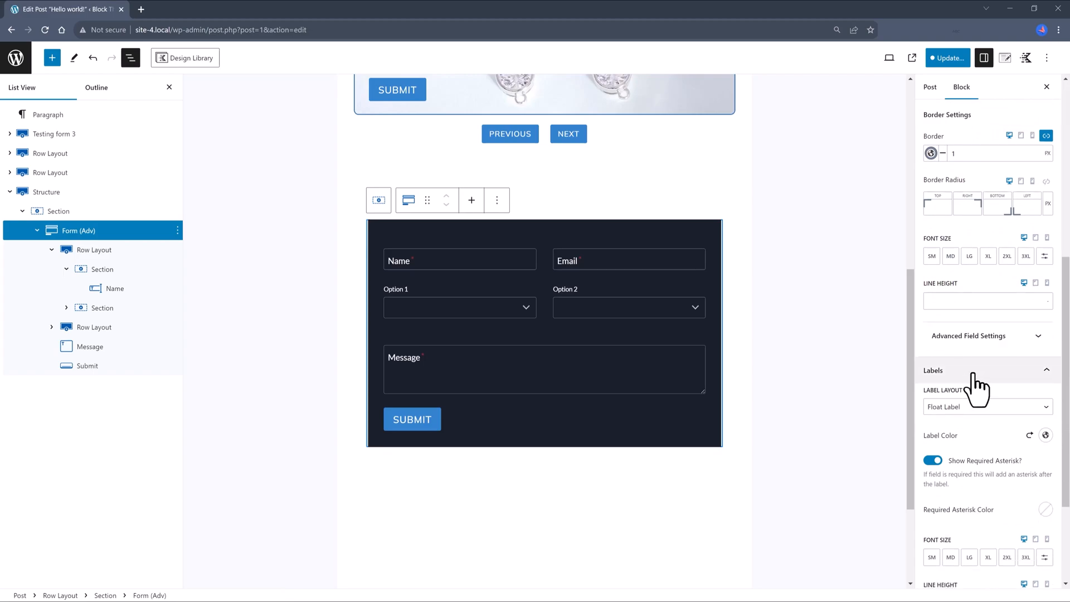
click(970, 406)
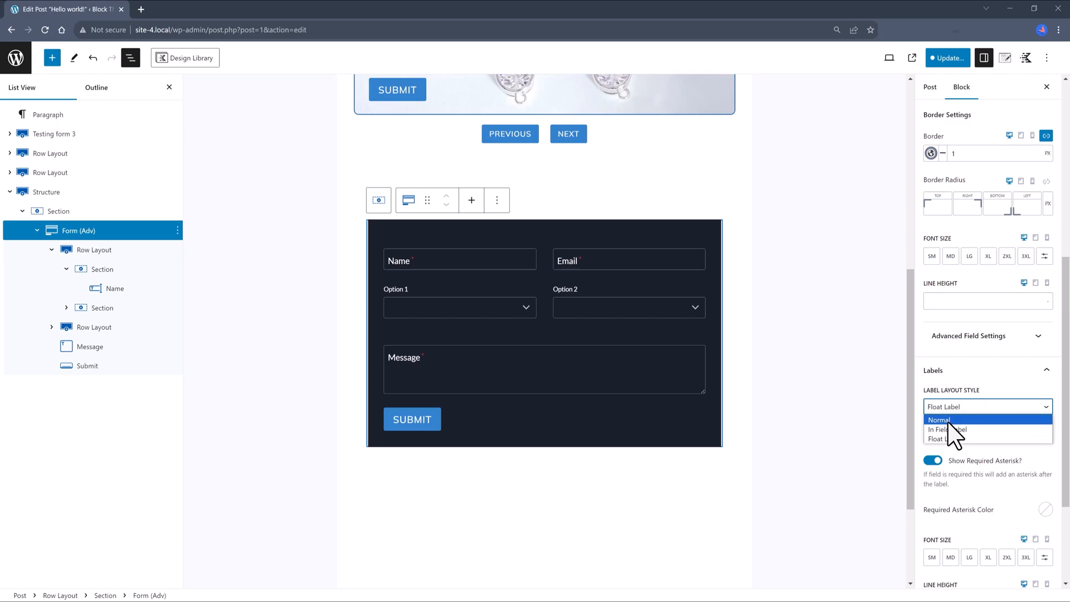
click(949, 420)
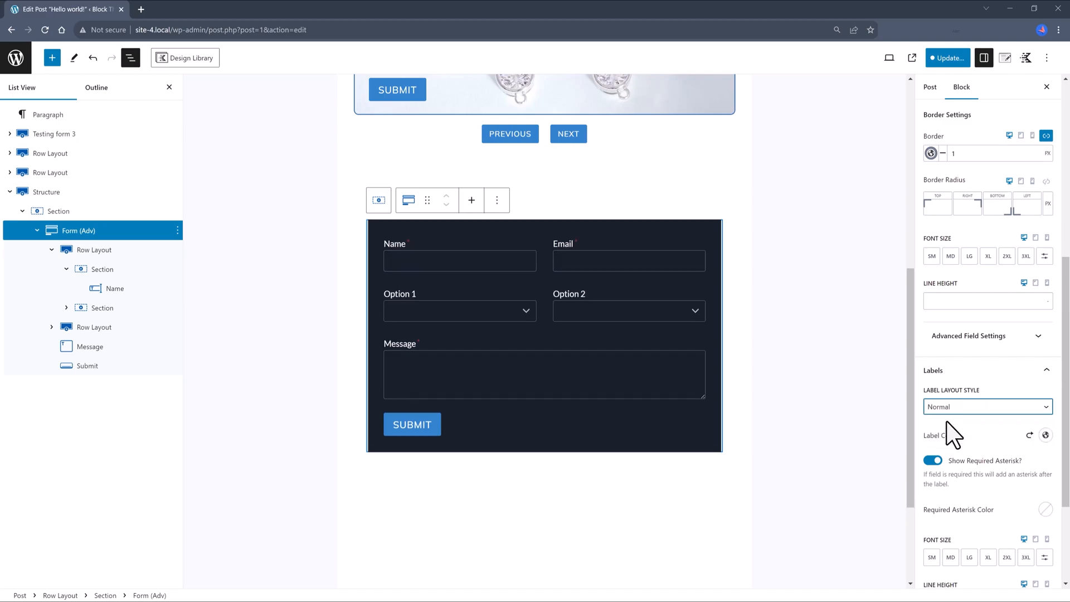
click(967, 409)
click(963, 433)
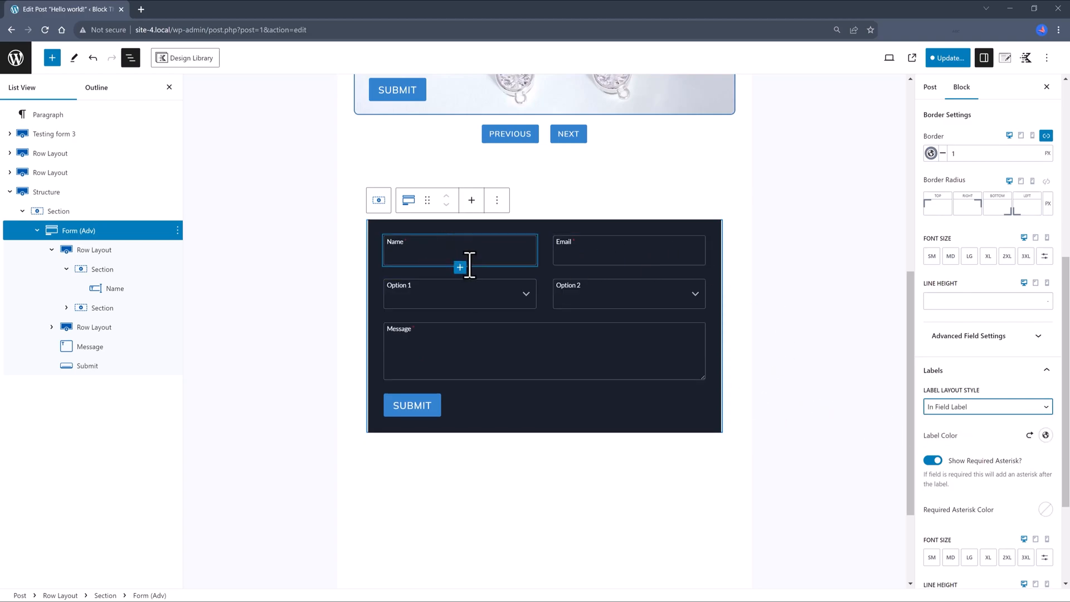
click(945, 406)
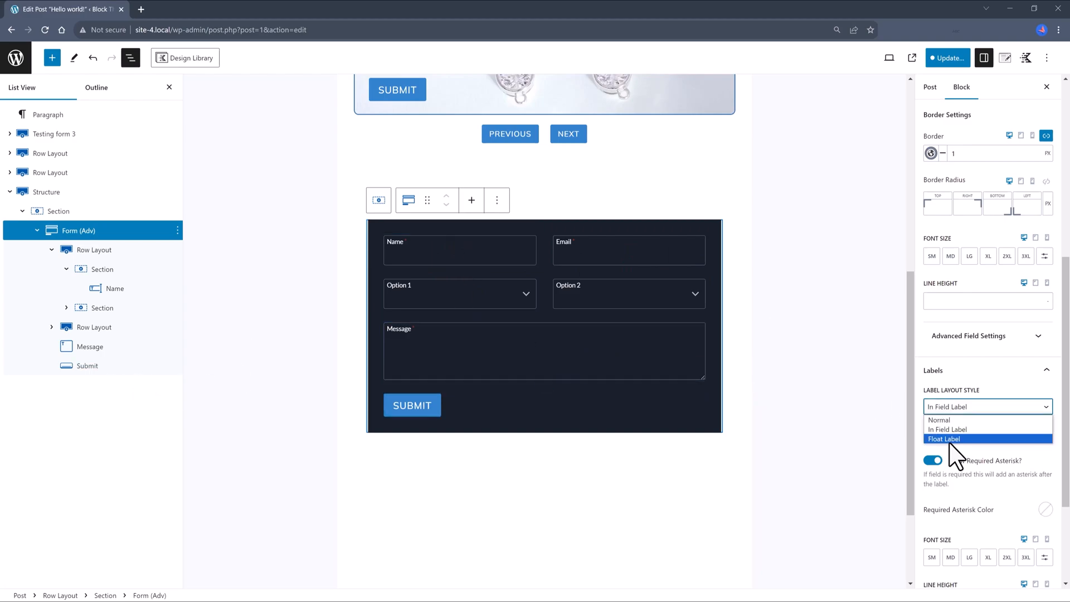
click(939, 439)
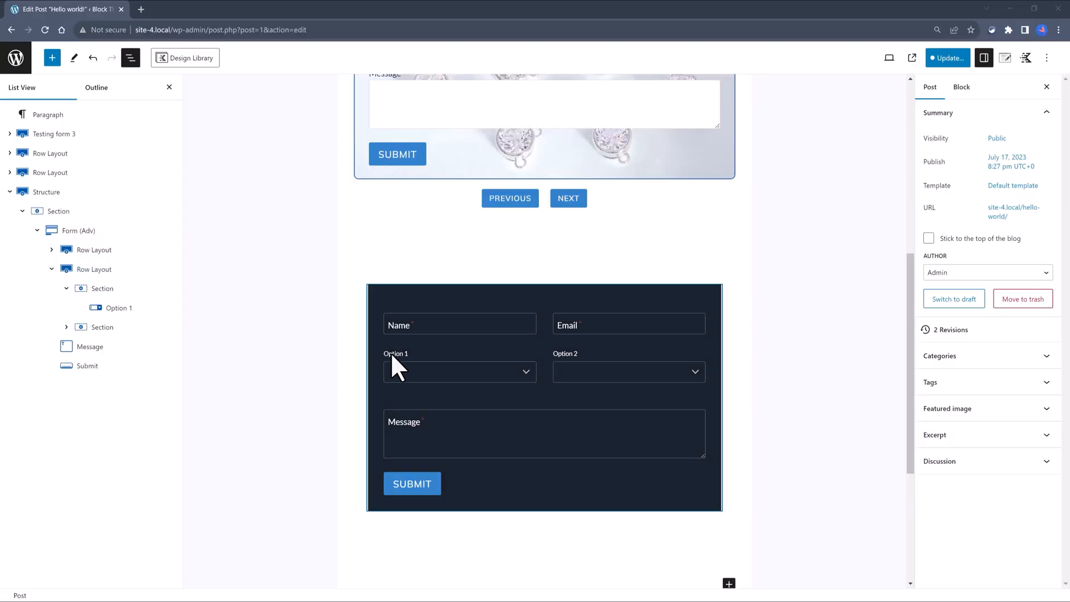
Step: Relabel the Option 1 select field "How did you find out about this position?" and enter "Current Employee" as its first option
click(391, 357)
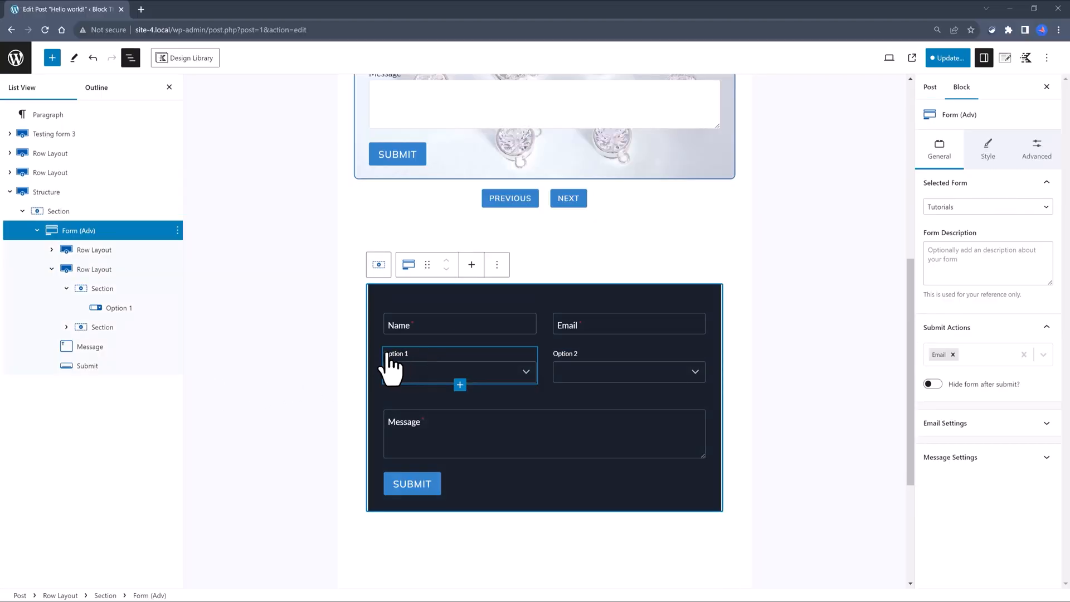
click(401, 370)
drag(410, 354, 376, 353)
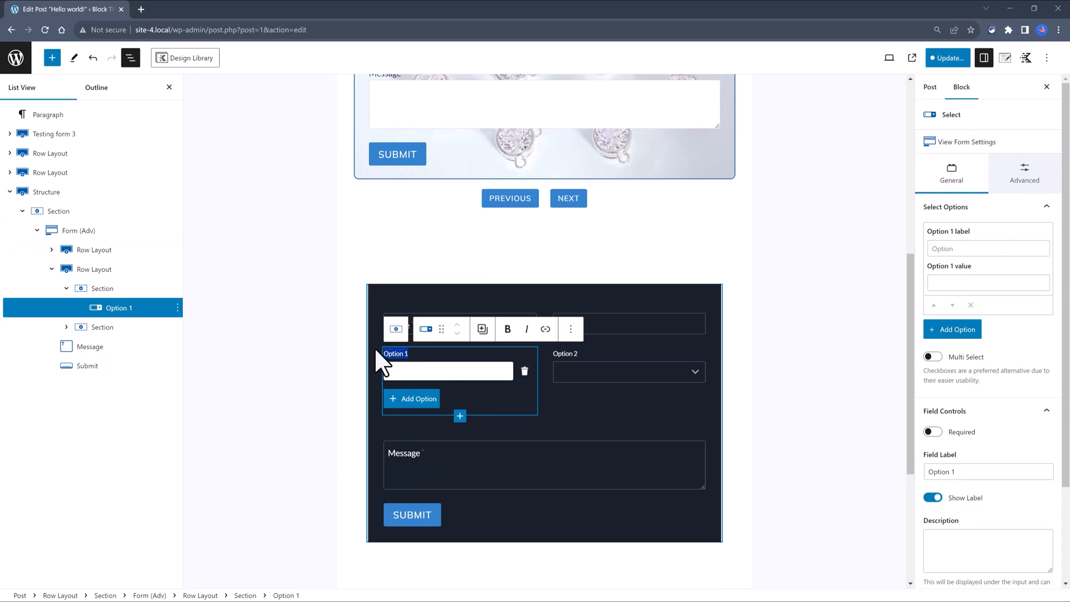
text(How did you find out about this position?)
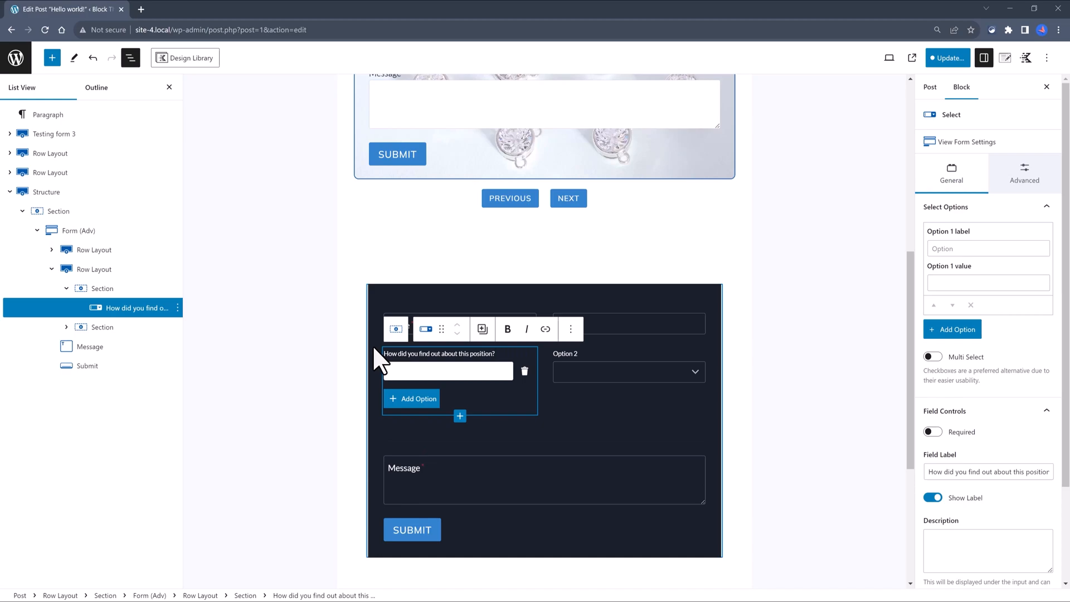
click(396, 371)
text(Current Employee)
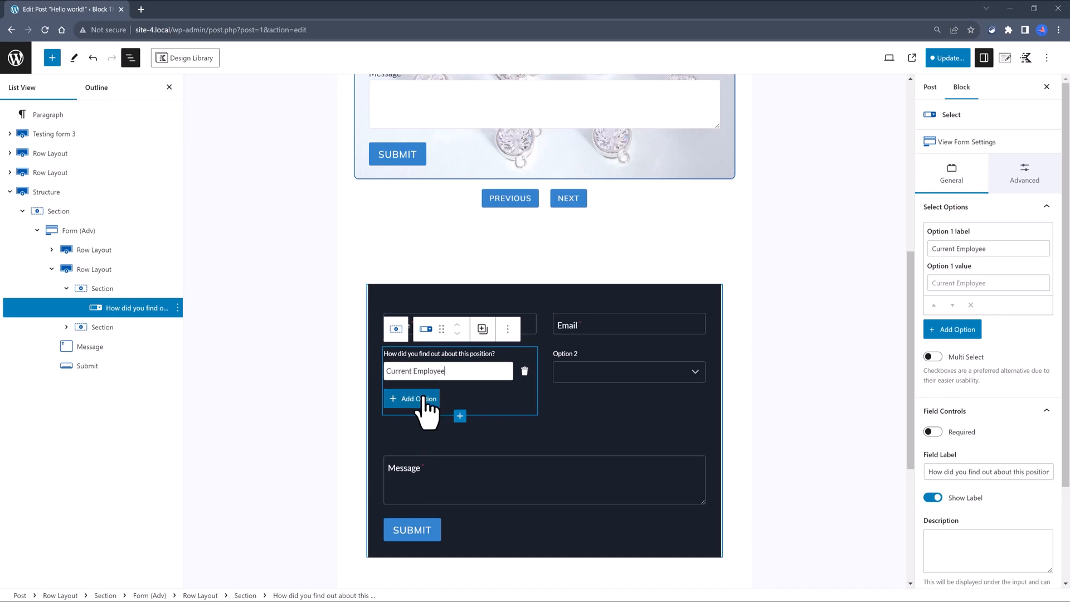
click(483, 330)
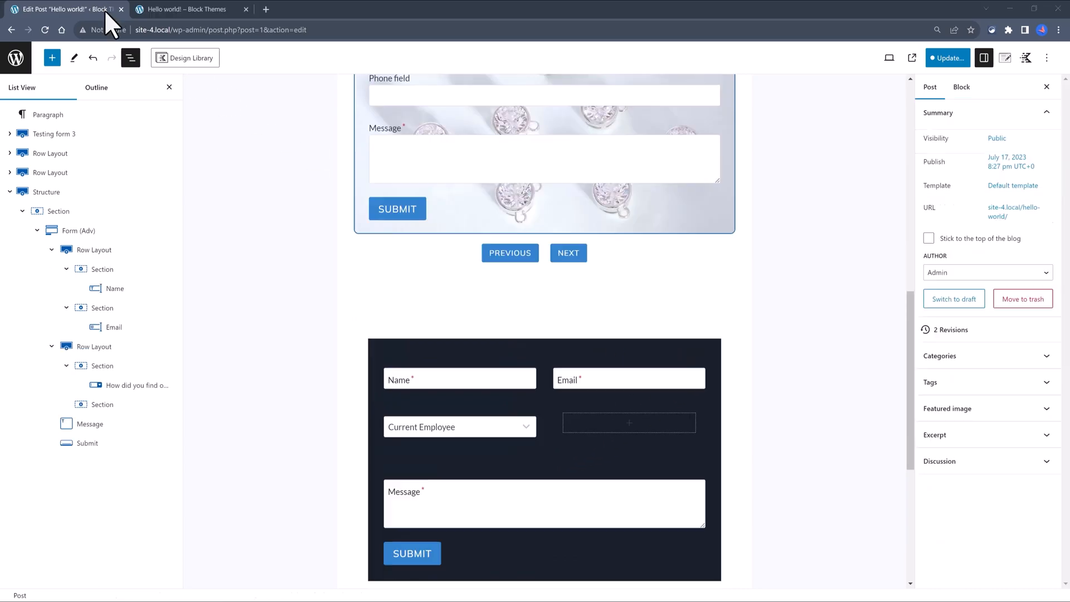
Step: View the form on the published post and examine the choices in its select field
click(162, 8)
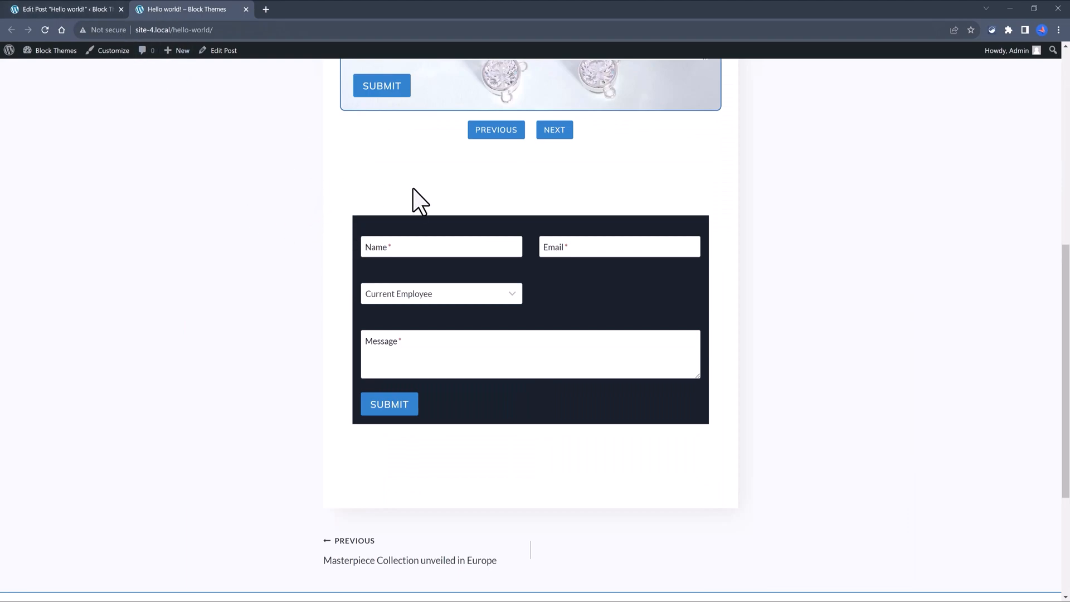
scroll(413, 198, down, 2)
scroll(422, 316, up, 4)
click(424, 365)
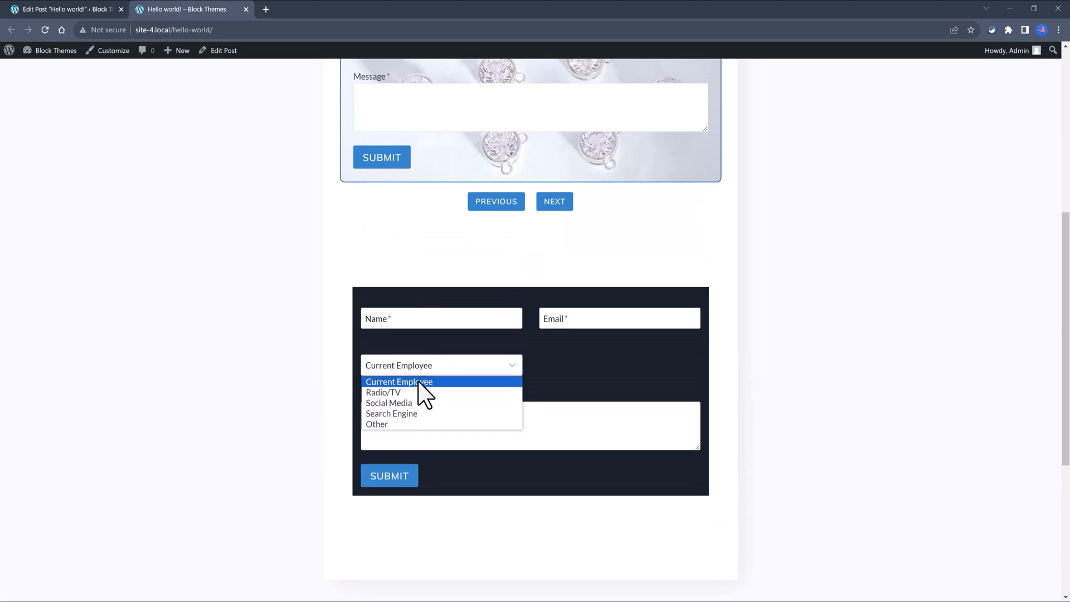
click(551, 352)
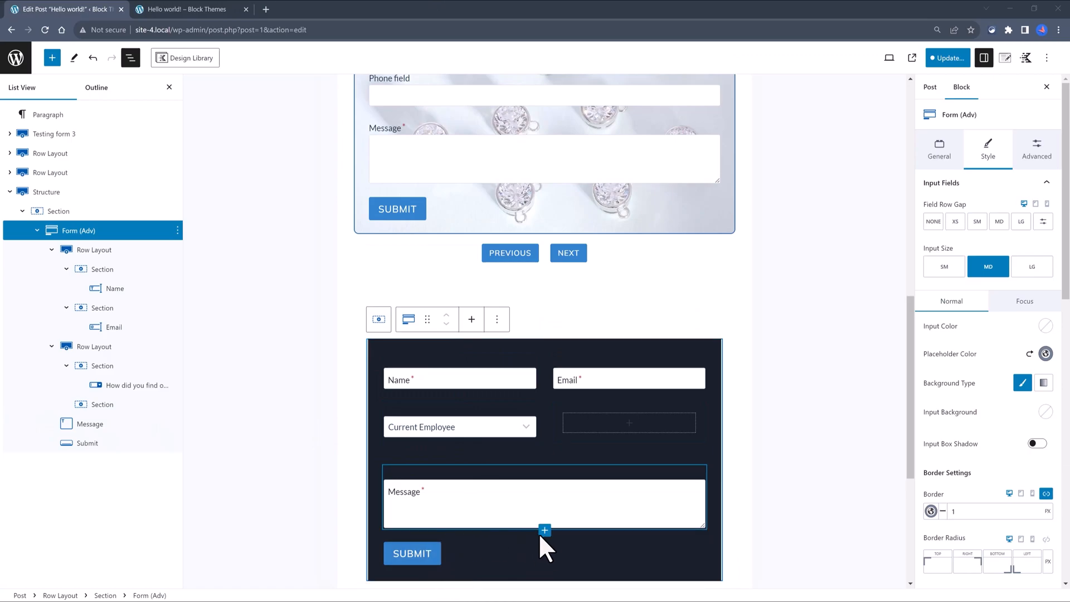
Step: Add an Accept field below the Message field and label it "I agree to your terms and Conditions"
click(545, 531)
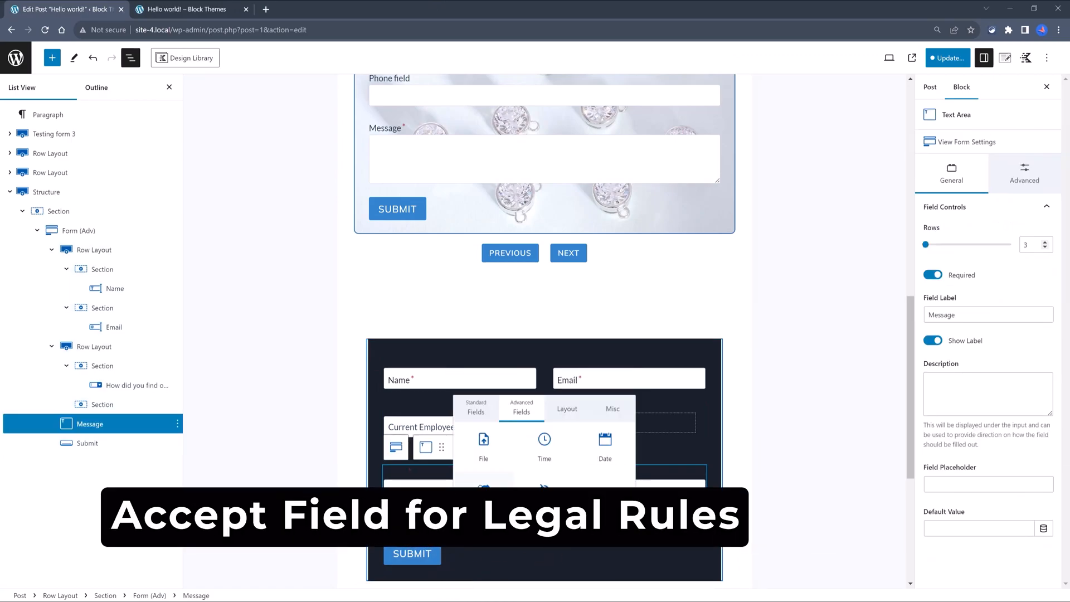
click(484, 496)
scroll(411, 496, down, 1)
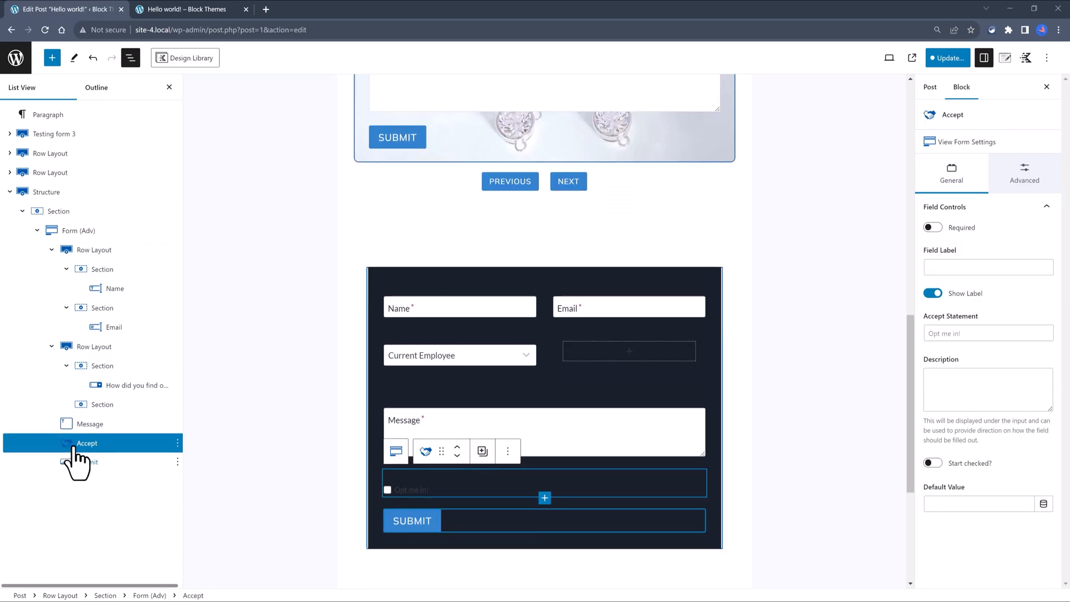
click(116, 367)
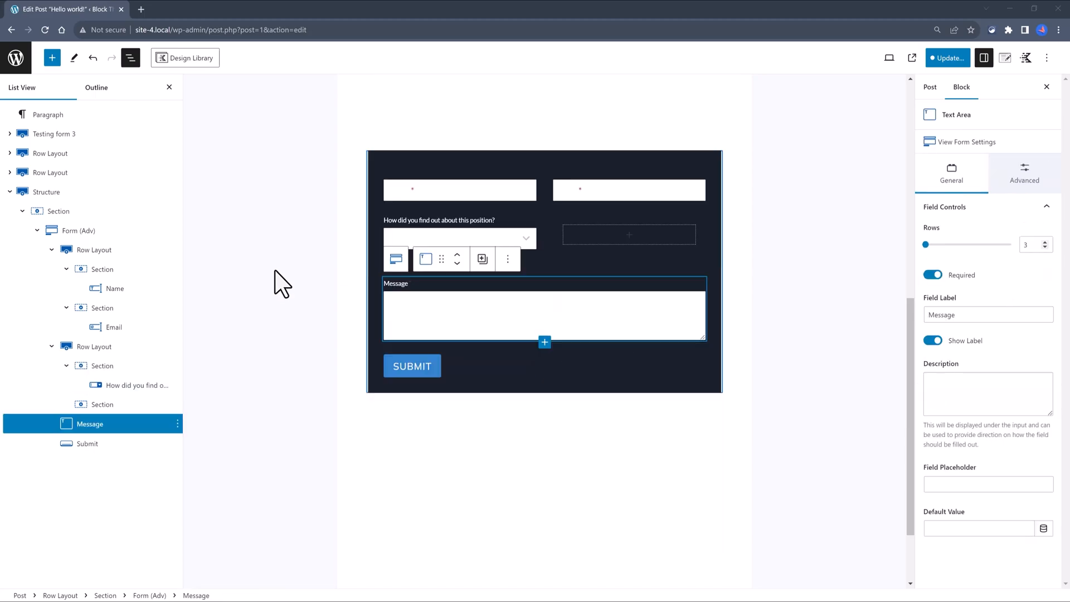
click(954, 268)
text(I ag)
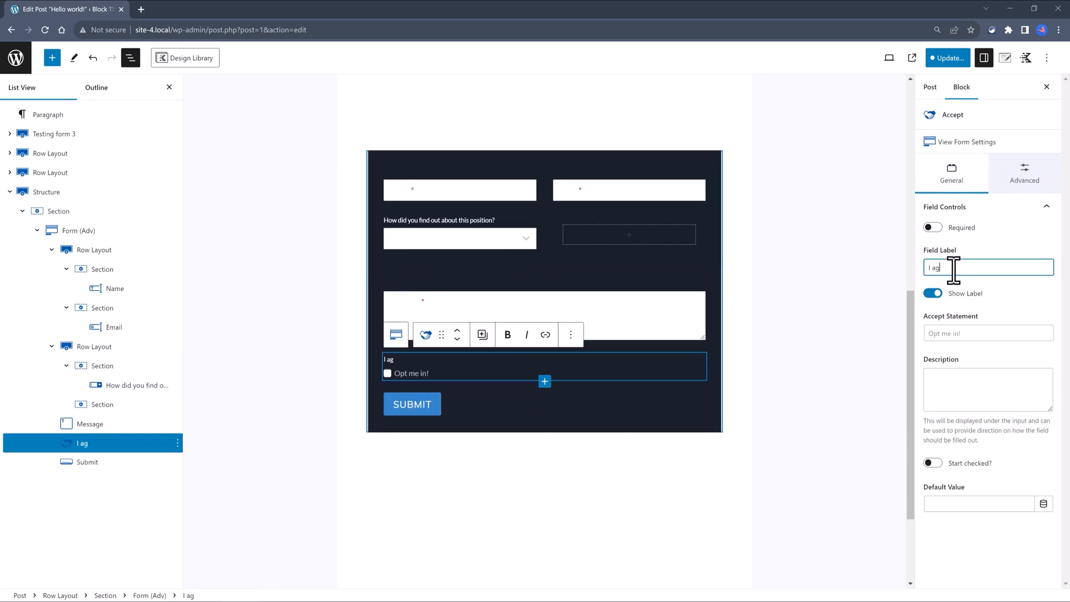
text(ree to your terms)
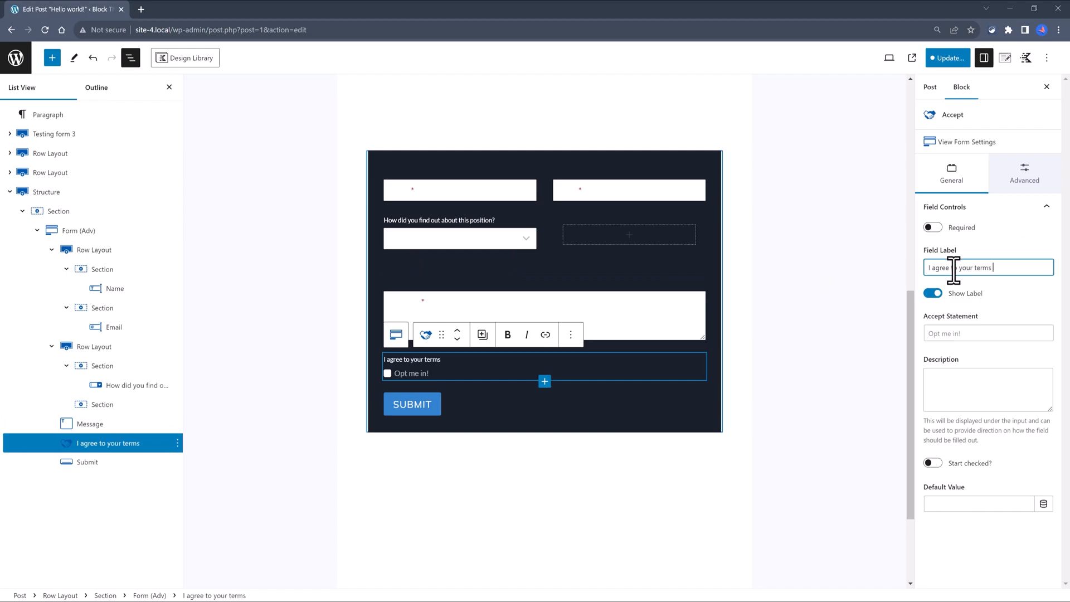
text( and Conditions)
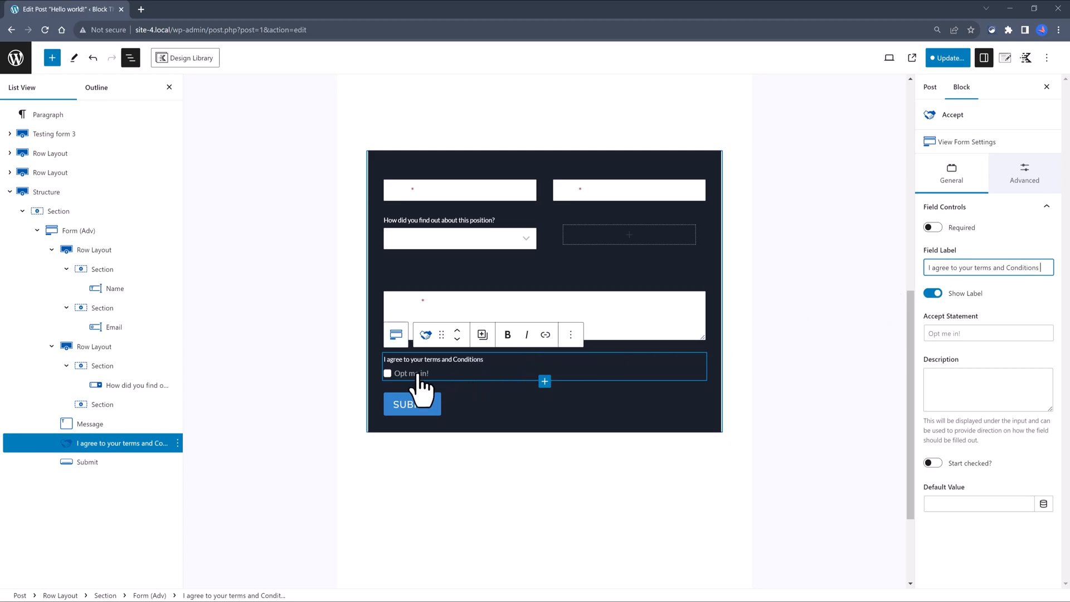
Step: Set the Accept field's statement to "Yes, I'm in!" and make the field required
click(953, 337)
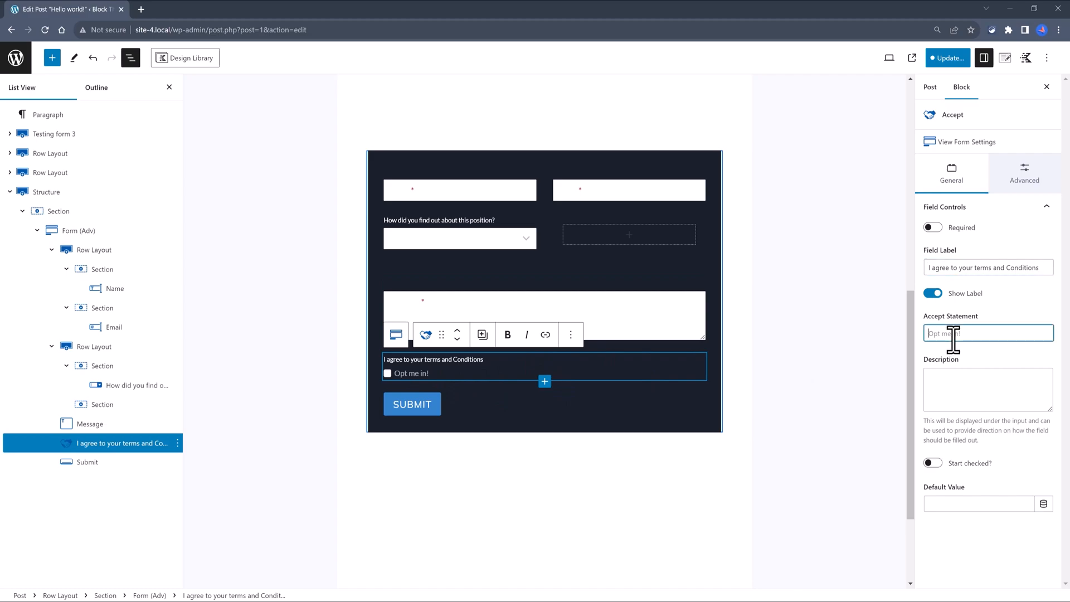
text(Yes, I'm in!)
click(937, 228)
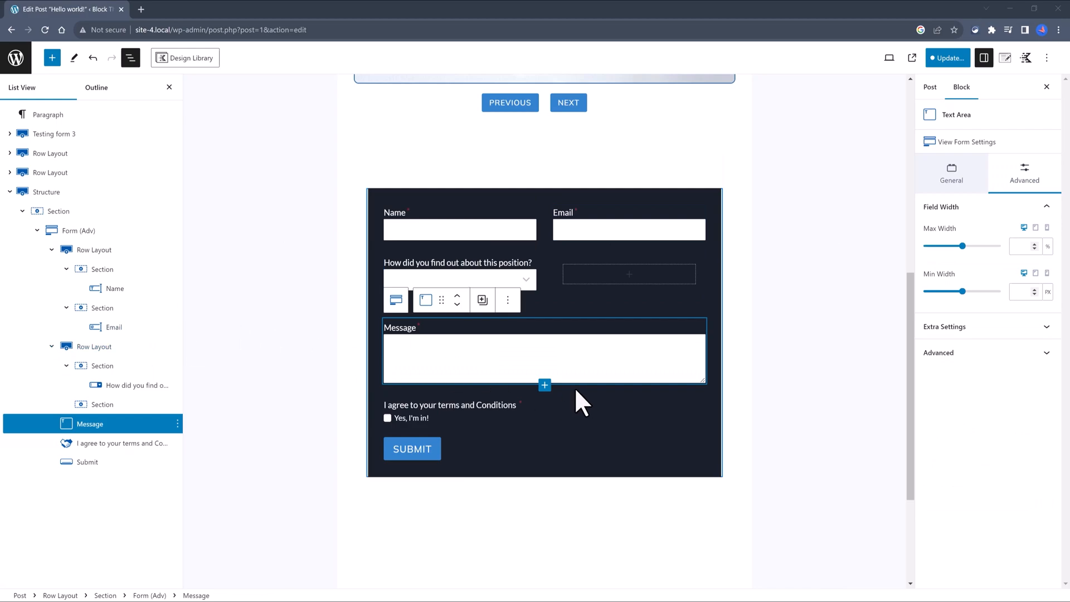
Step: Add a File field below the Message field and label it "Upload your resume"
click(545, 386)
click(522, 415)
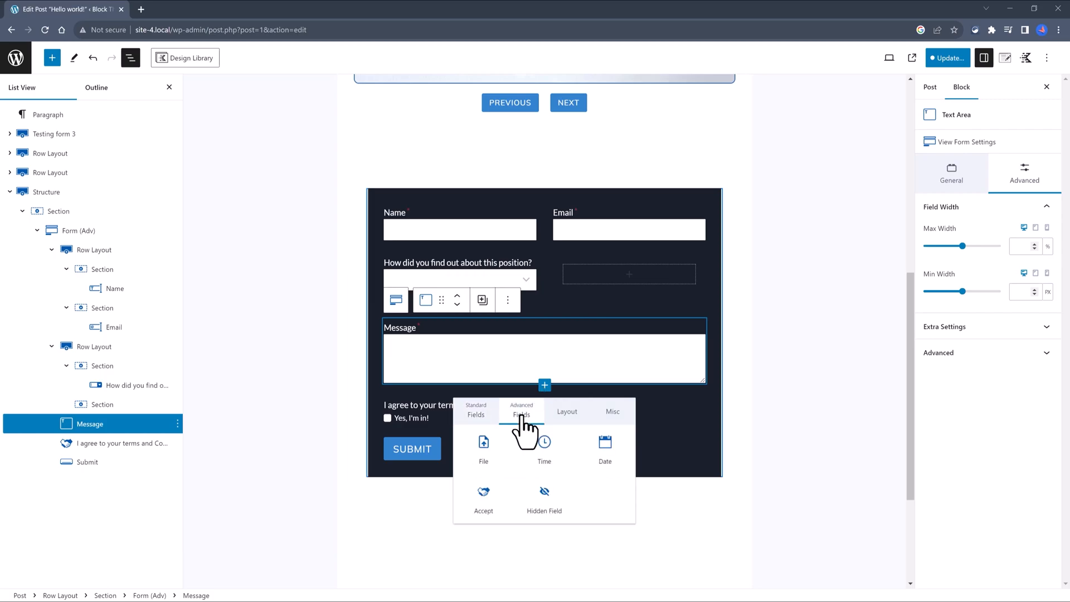
click(484, 451)
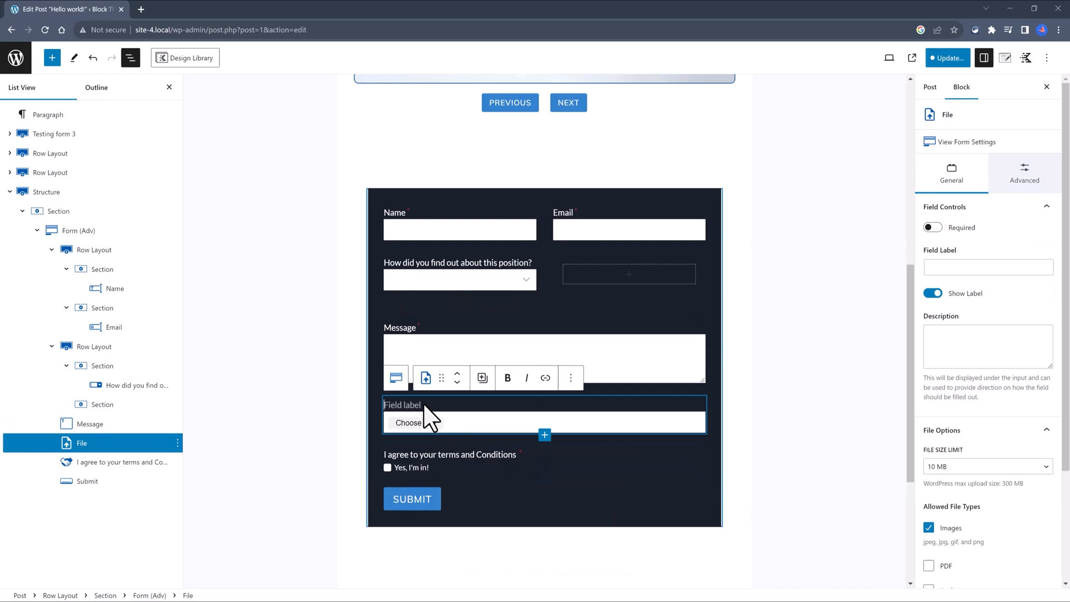
click(939, 268)
text(Upload your resume)
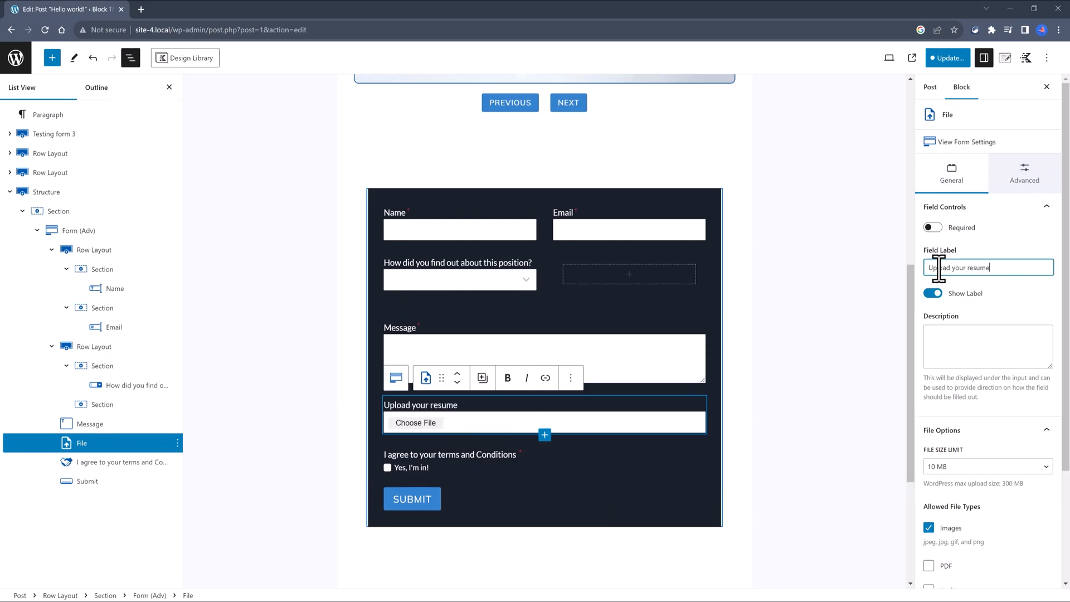
Step: Set the resume upload's file size limit to 5 MB and allow PDF files instead of images
click(984, 438)
click(1032, 430)
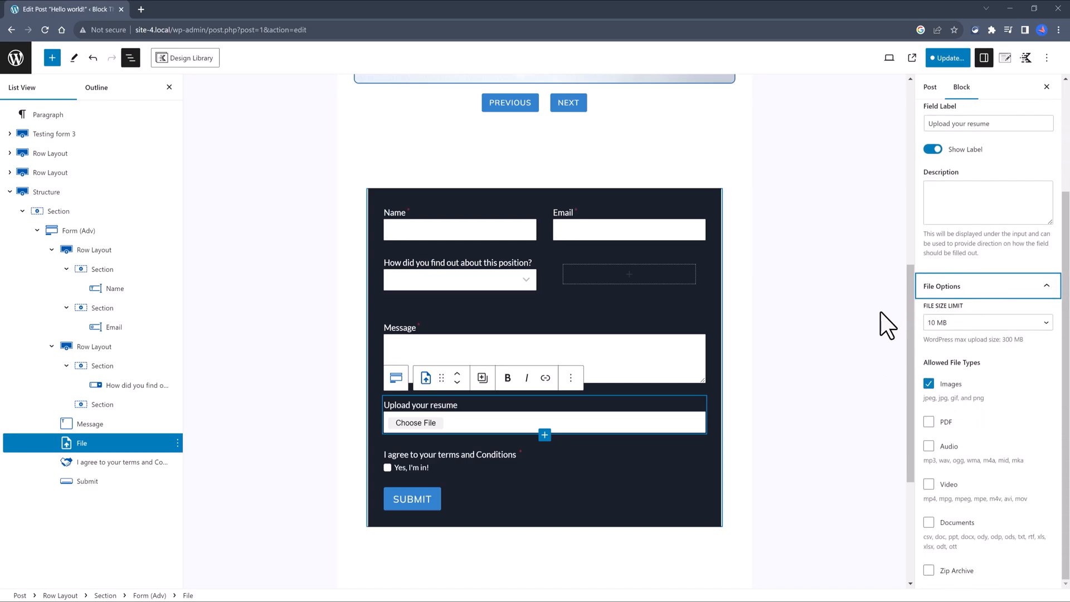
click(959, 322)
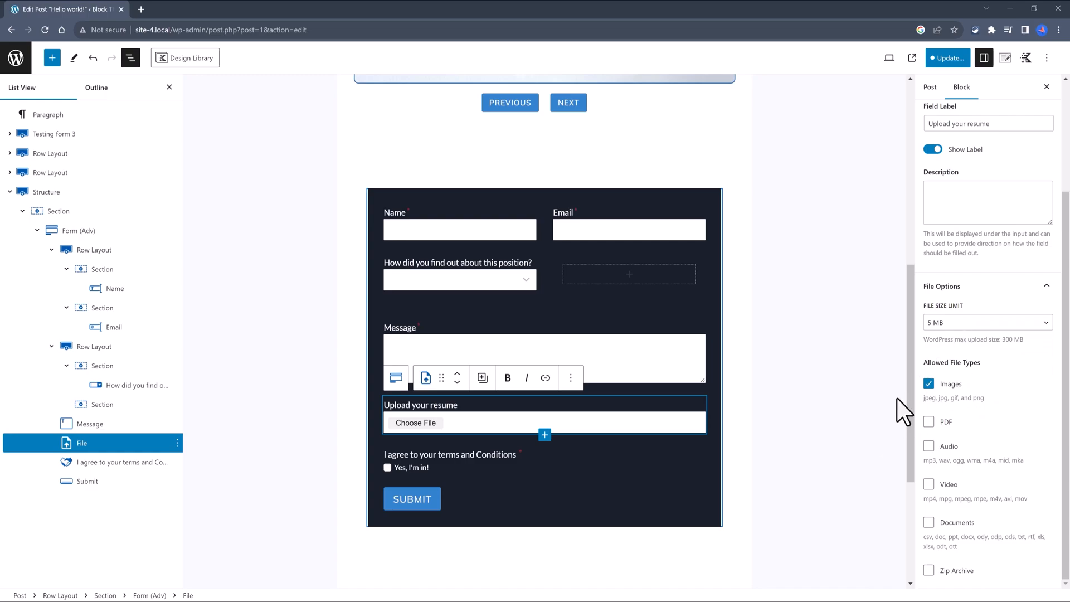
click(928, 422)
click(928, 385)
Step: Examine the submit actions available for the whole form without adding one
click(78, 230)
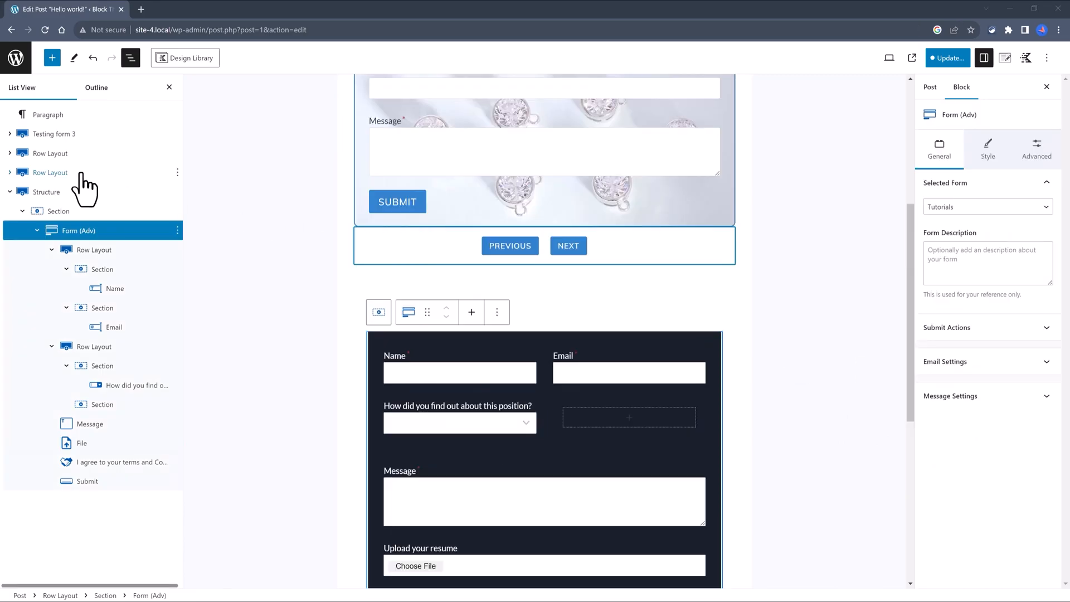
click(985, 330)
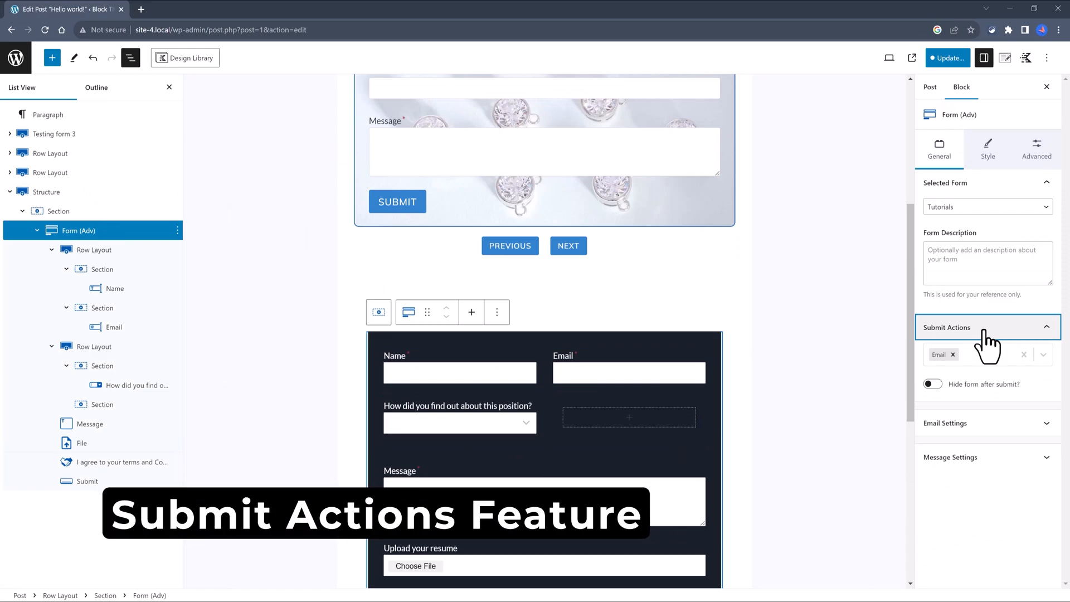
click(978, 353)
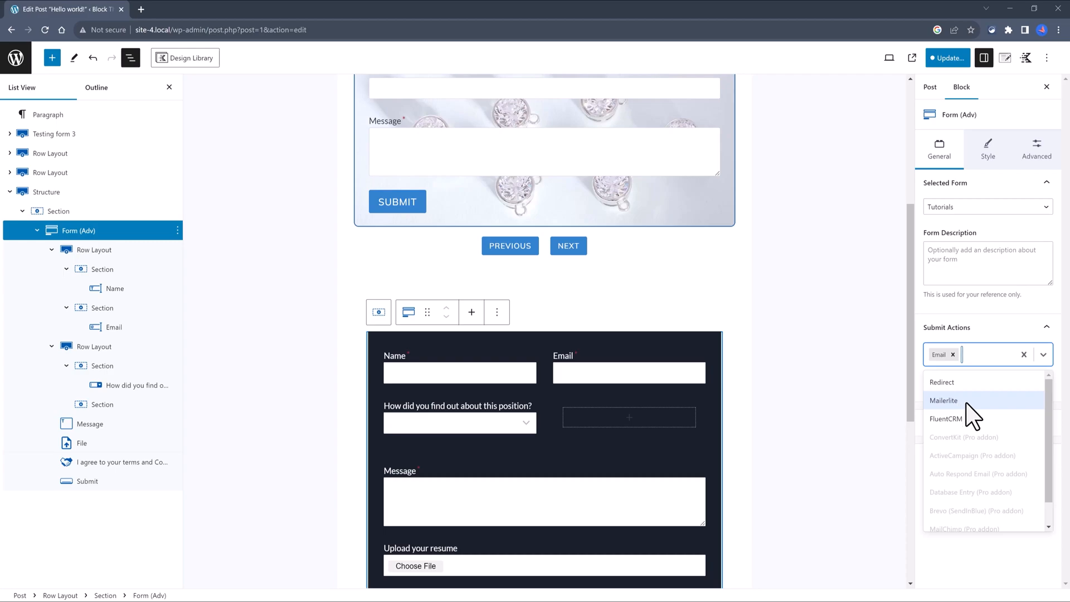
key(Escape)
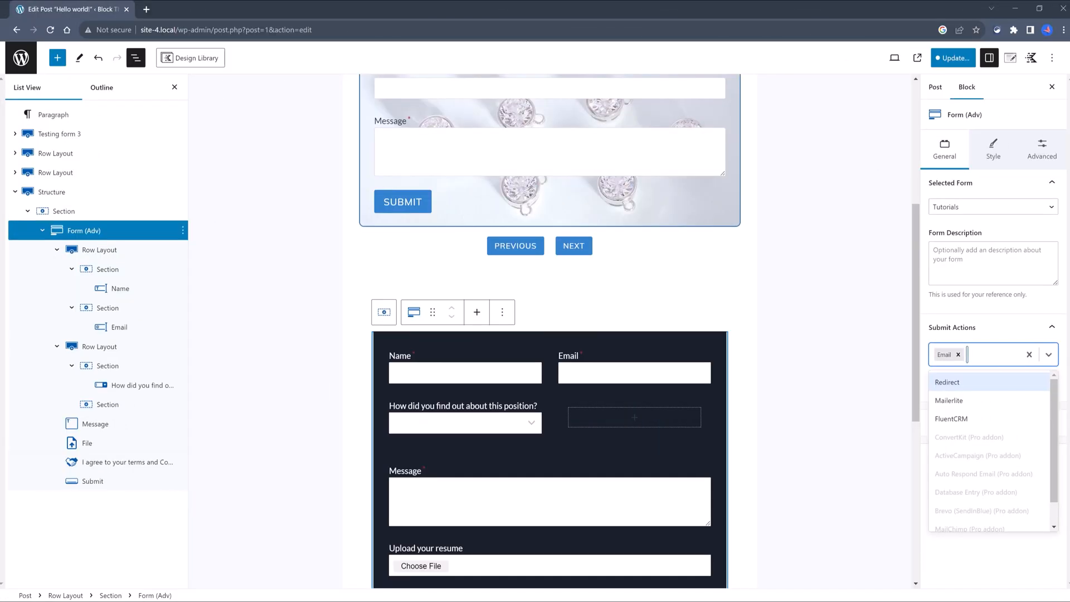
click(306, 337)
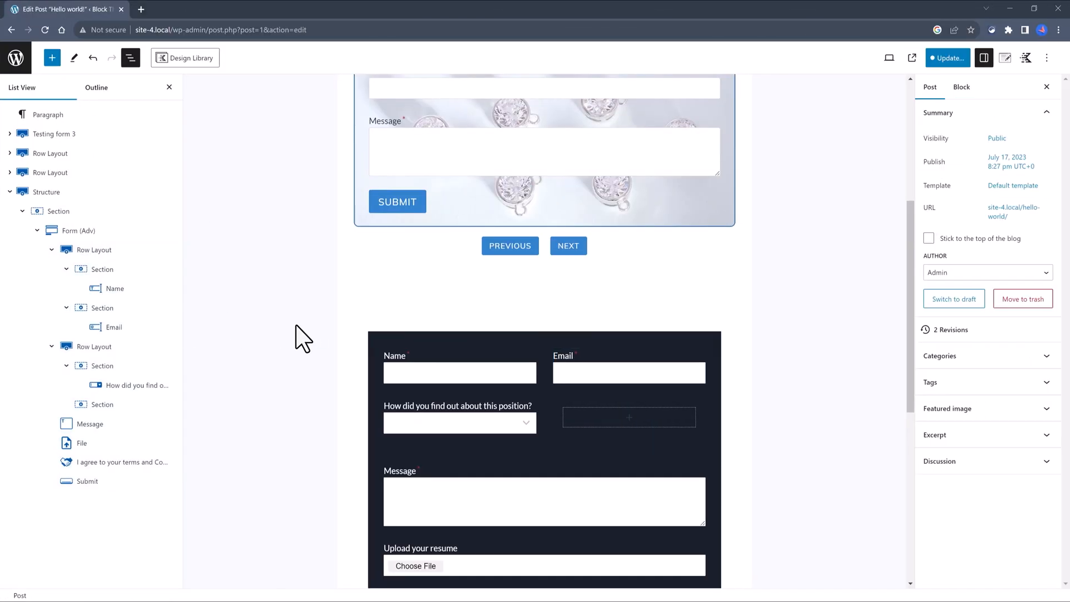